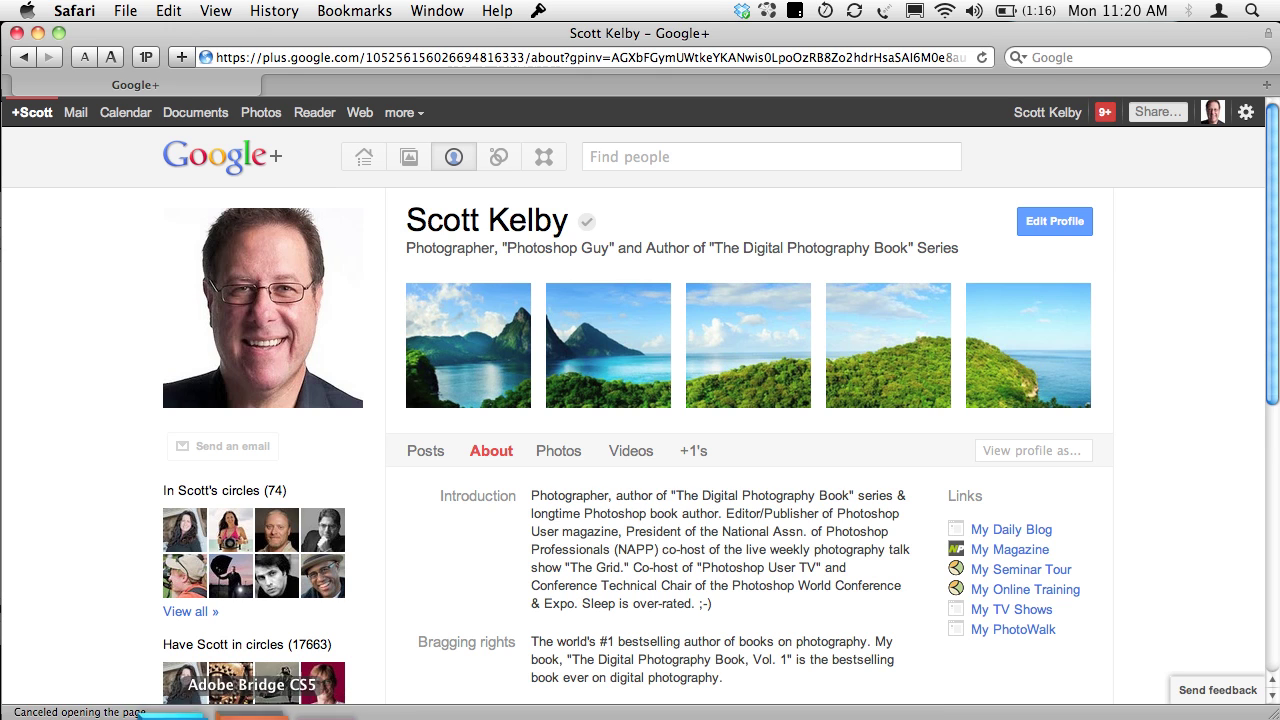
# Switch from Safari to Photoshop, where 'St. Lucia Pano (med res).jpg' is open.
pyautogui.click(192, 712)
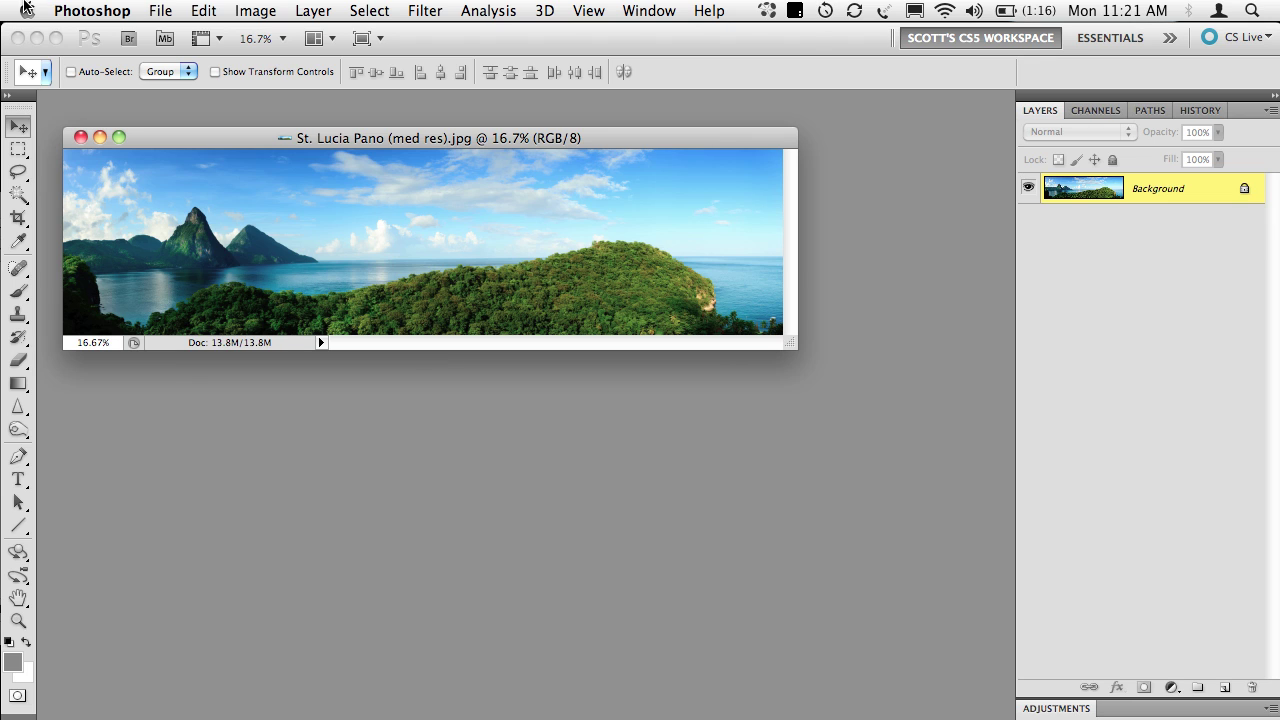
# Resize the St. Lucia panorama to 72 ppi and 9.25 inches wide, giving 666 × 172 pixels.
pyautogui.click(256, 12)
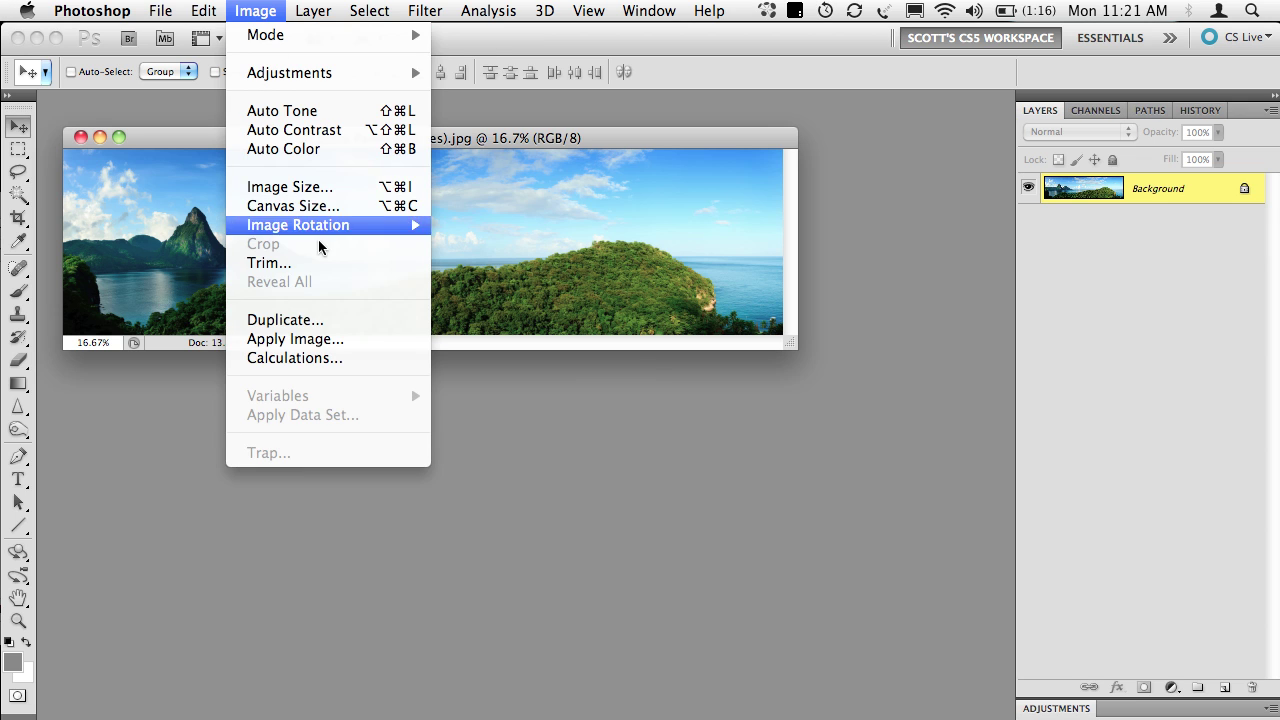
pyautogui.click(323, 187)
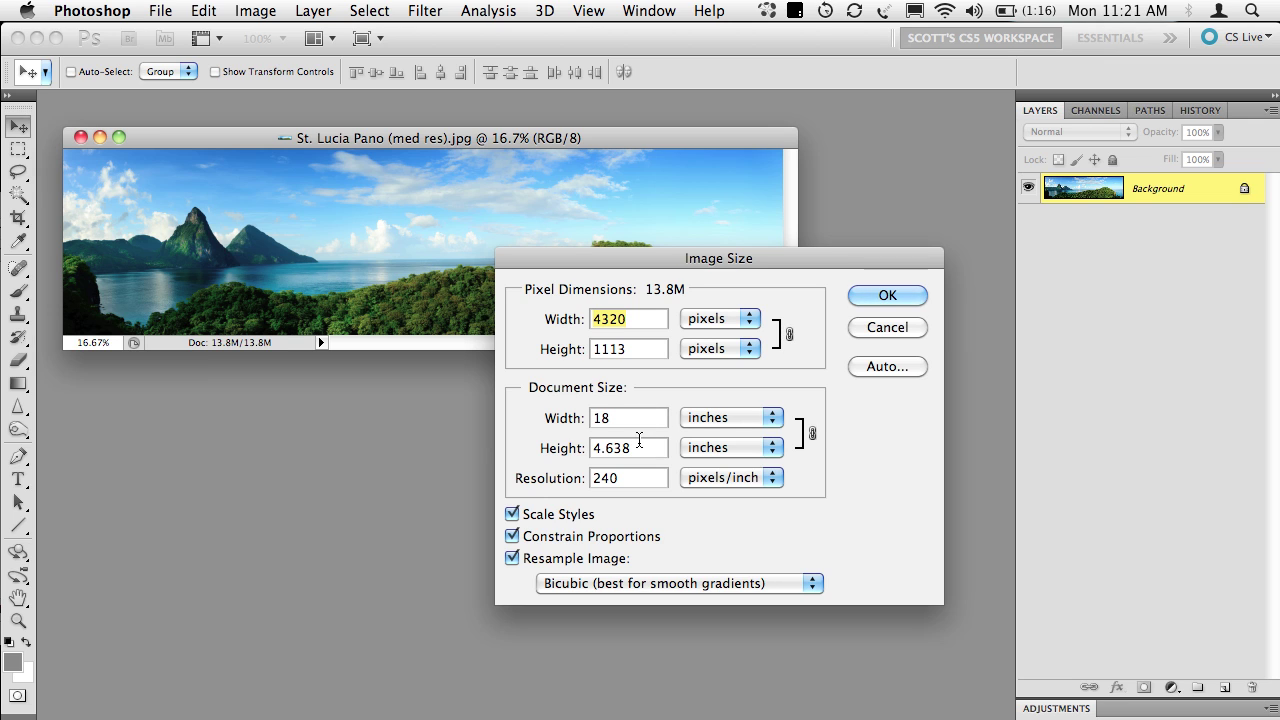
pyautogui.doubleClick(628, 478)
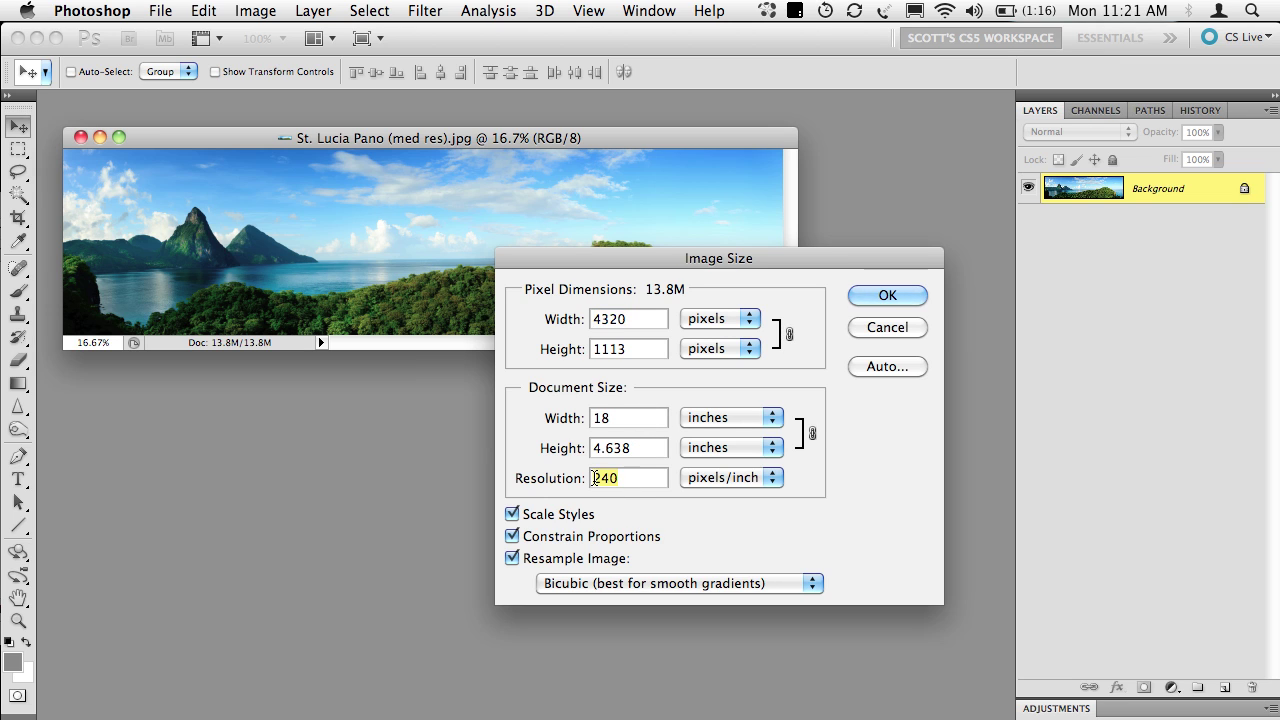
pyautogui.write('72')
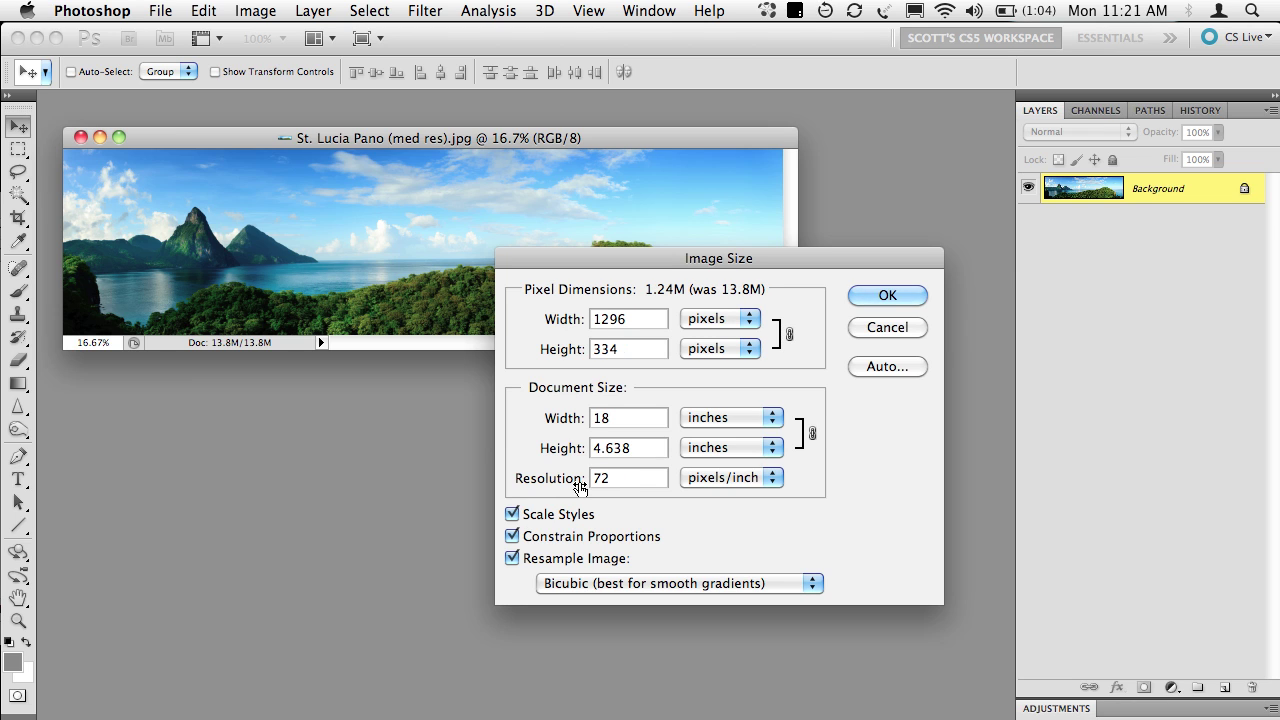
pyautogui.doubleClick(600, 419)
pyautogui.write('9.25')
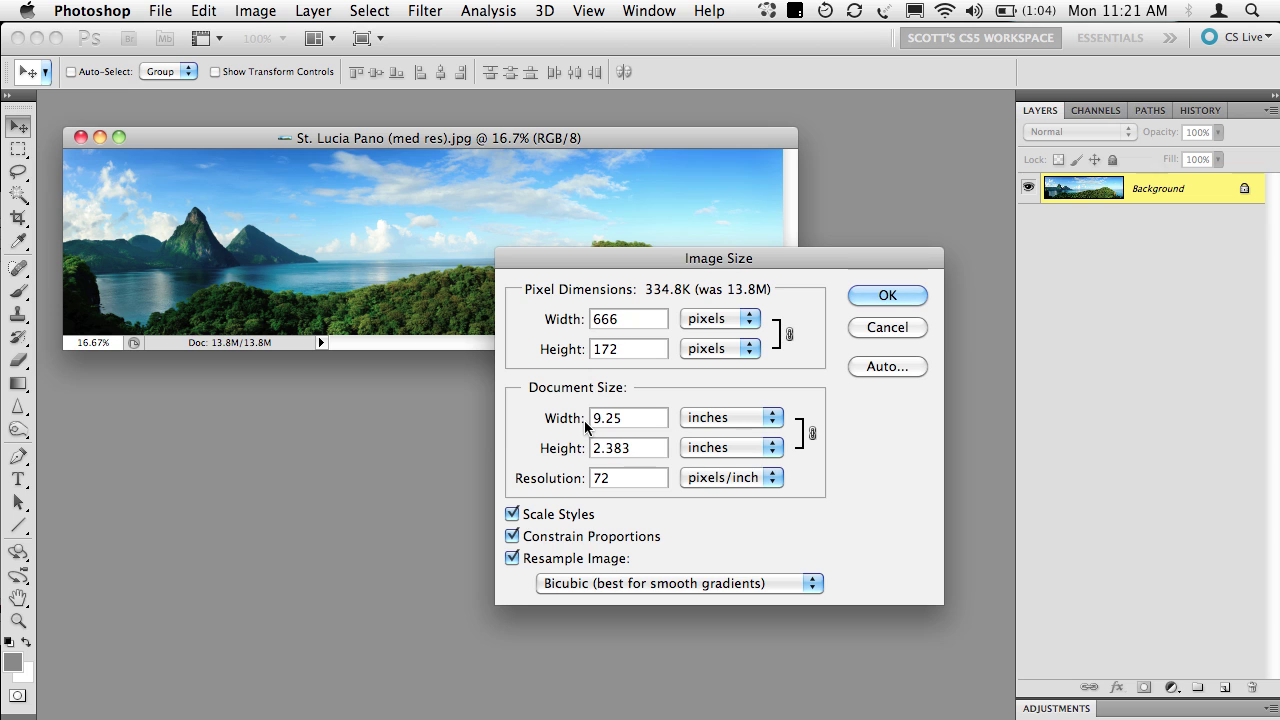
pyautogui.click(888, 297)
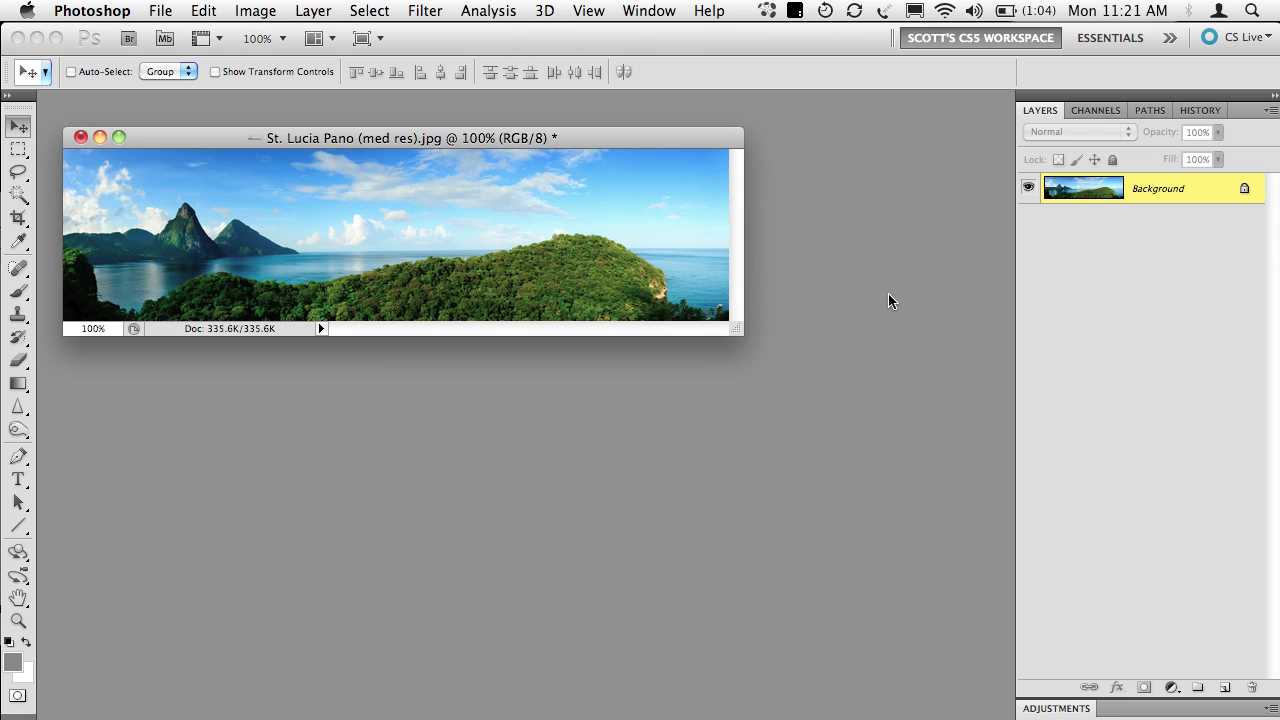
# Create a new blank 134 × 134 pixel document.
pyautogui.moveTo(299, 144); pyautogui.dragTo(294, 127)
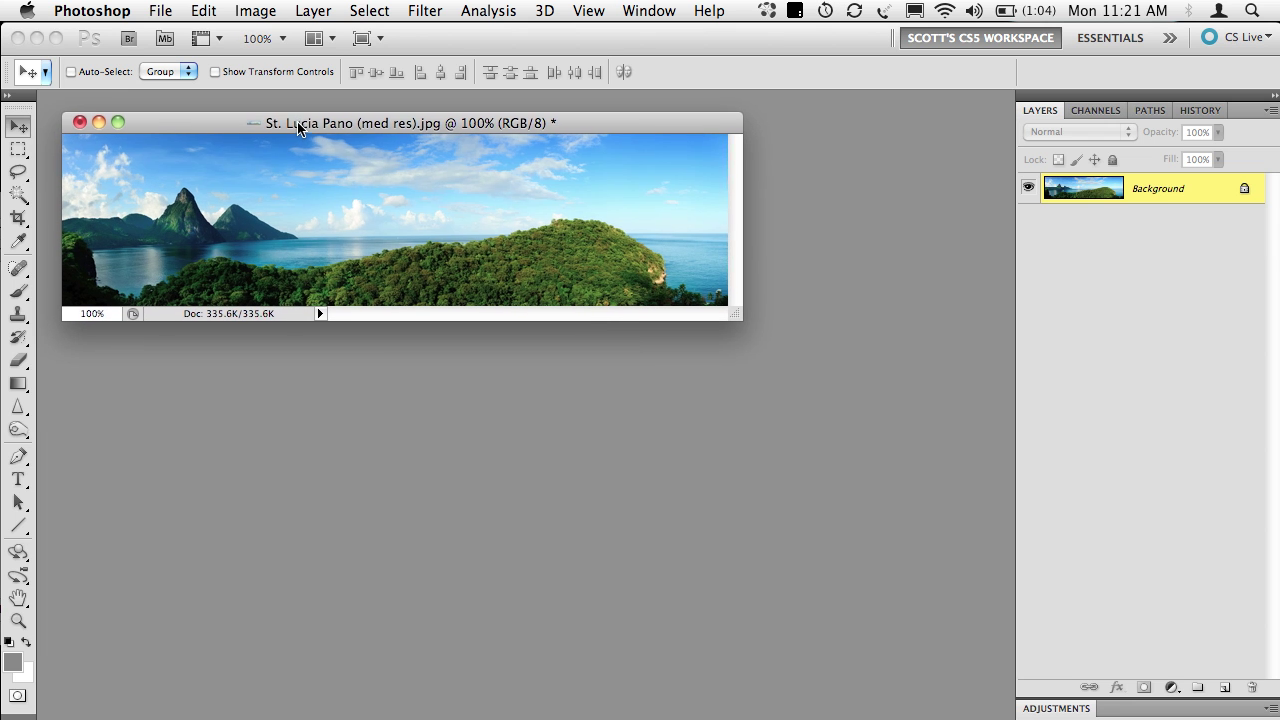
pyautogui.click(163, 11)
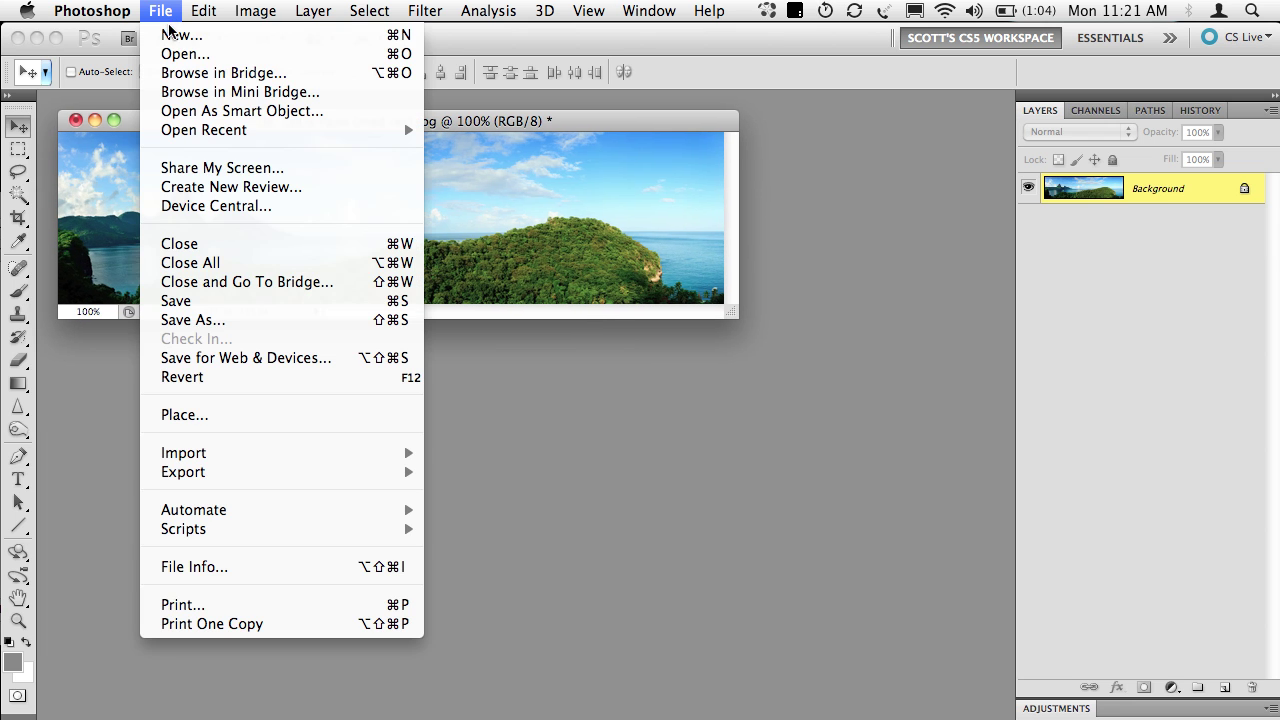
pyautogui.click(178, 36)
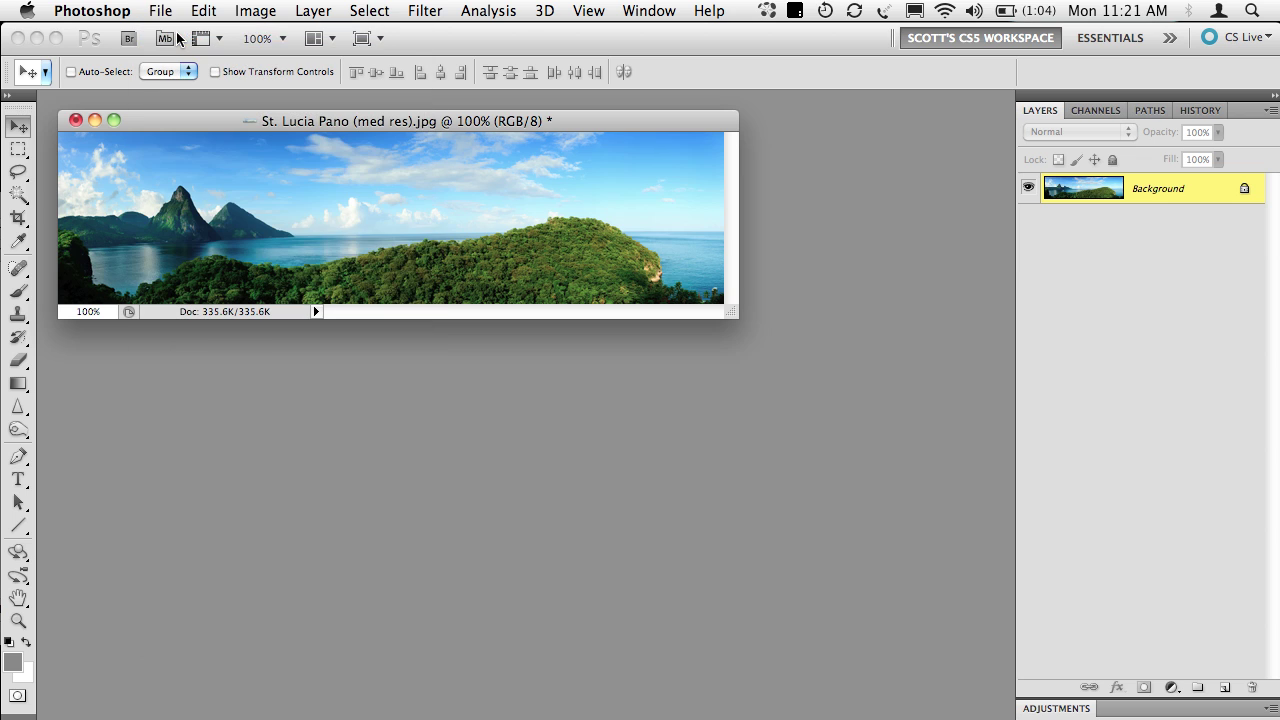
pyautogui.click(568, 370)
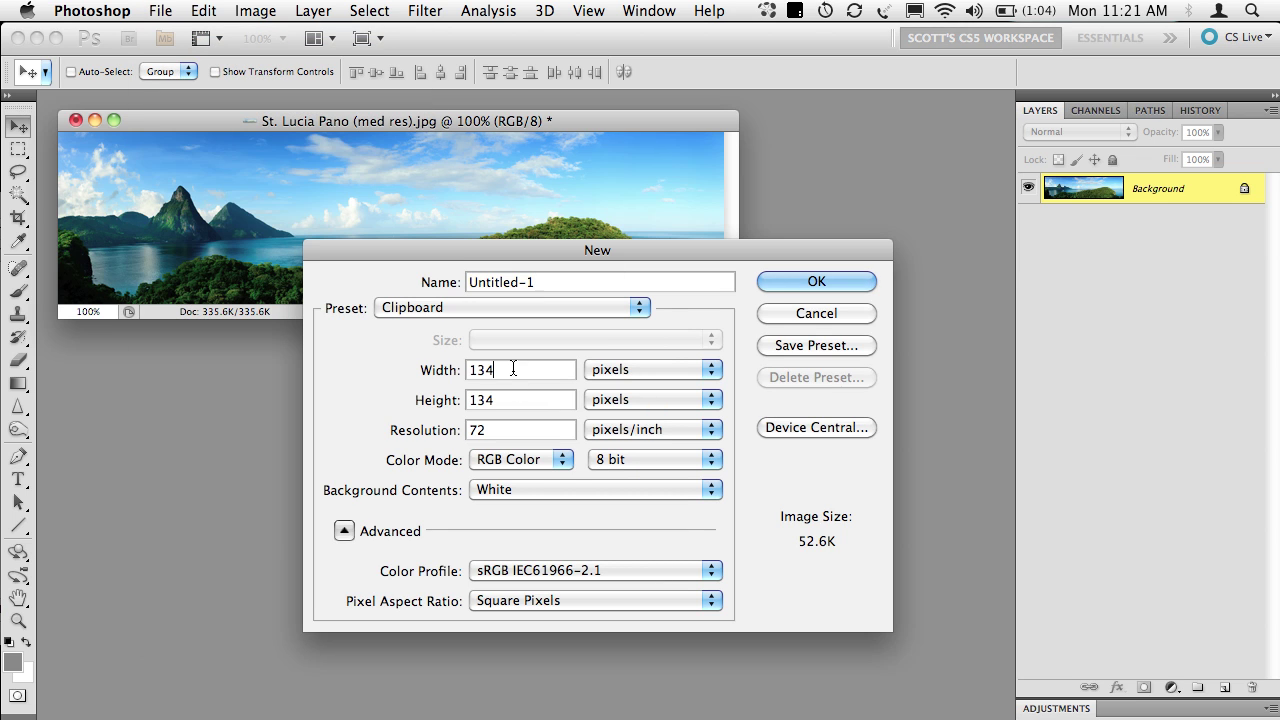
pyautogui.moveTo(568, 370); pyautogui.dragTo(446, 404)
pyautogui.click(834, 282)
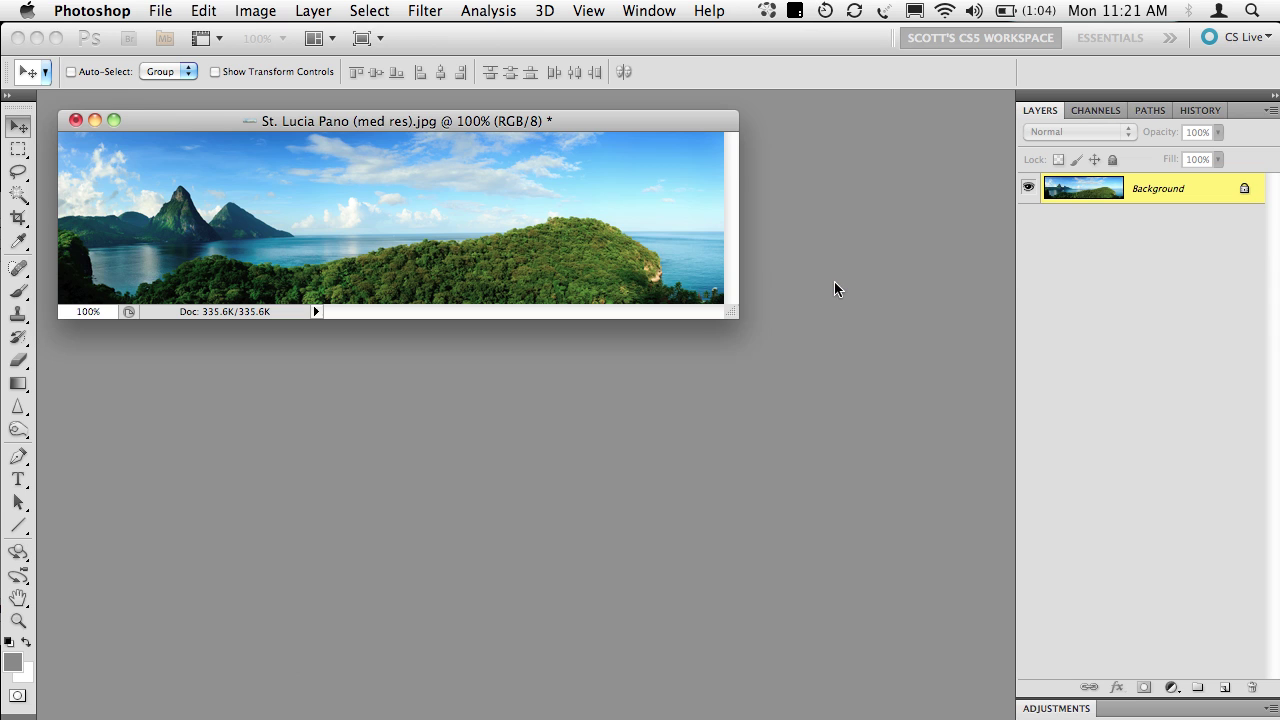
# Fill the new document's background with mid grey 7F7F7F.
pyautogui.moveTo(177, 121); pyautogui.dragTo(515, 358)
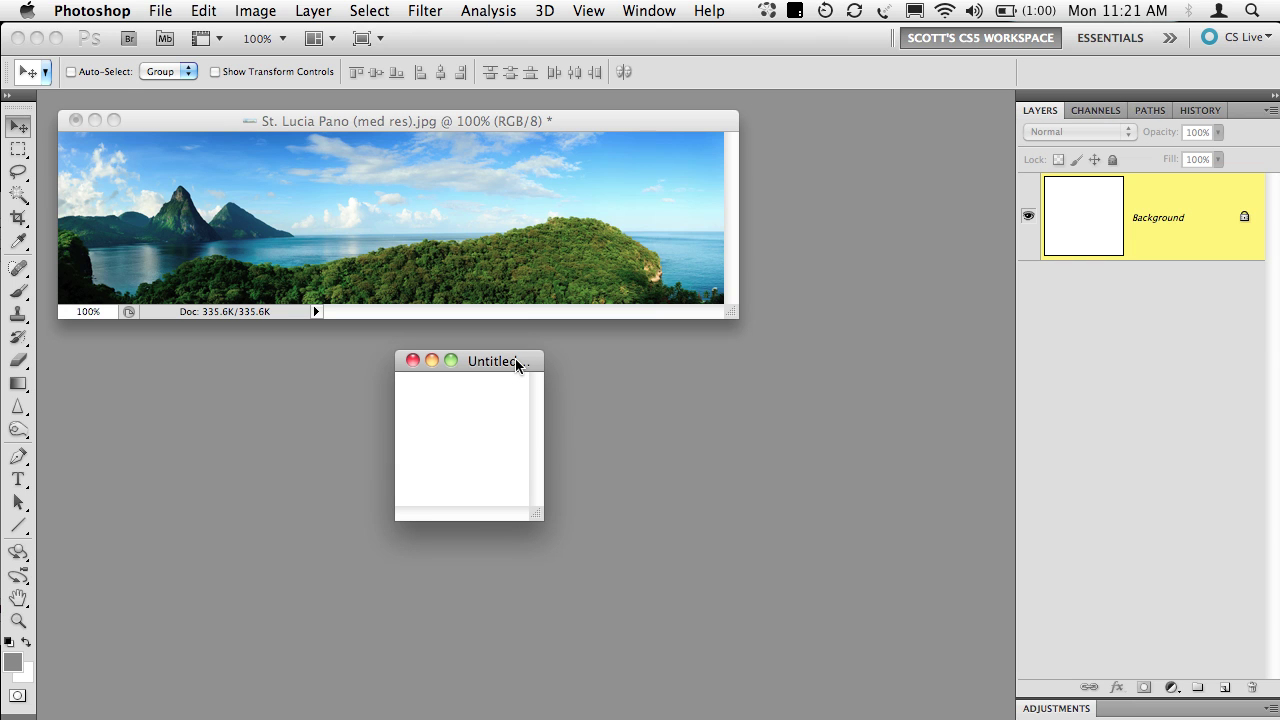
pyautogui.click(9, 667)
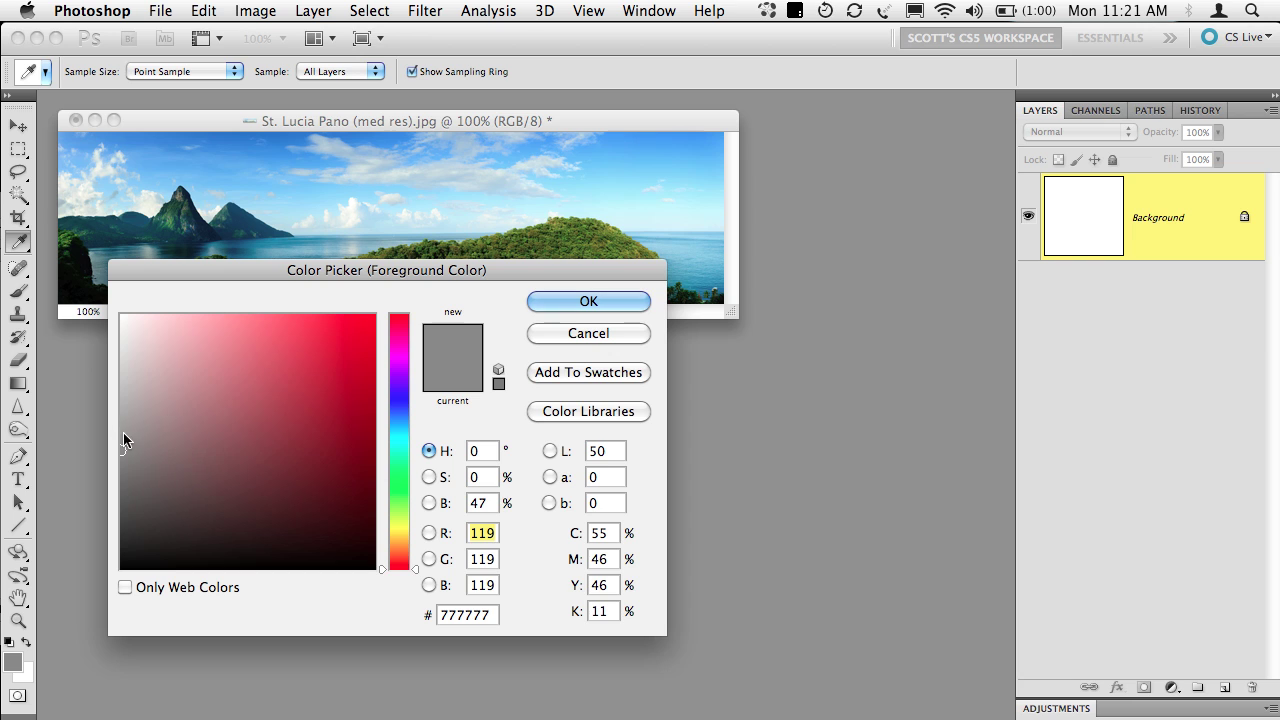
pyautogui.click(122, 436)
pyautogui.click(120, 440)
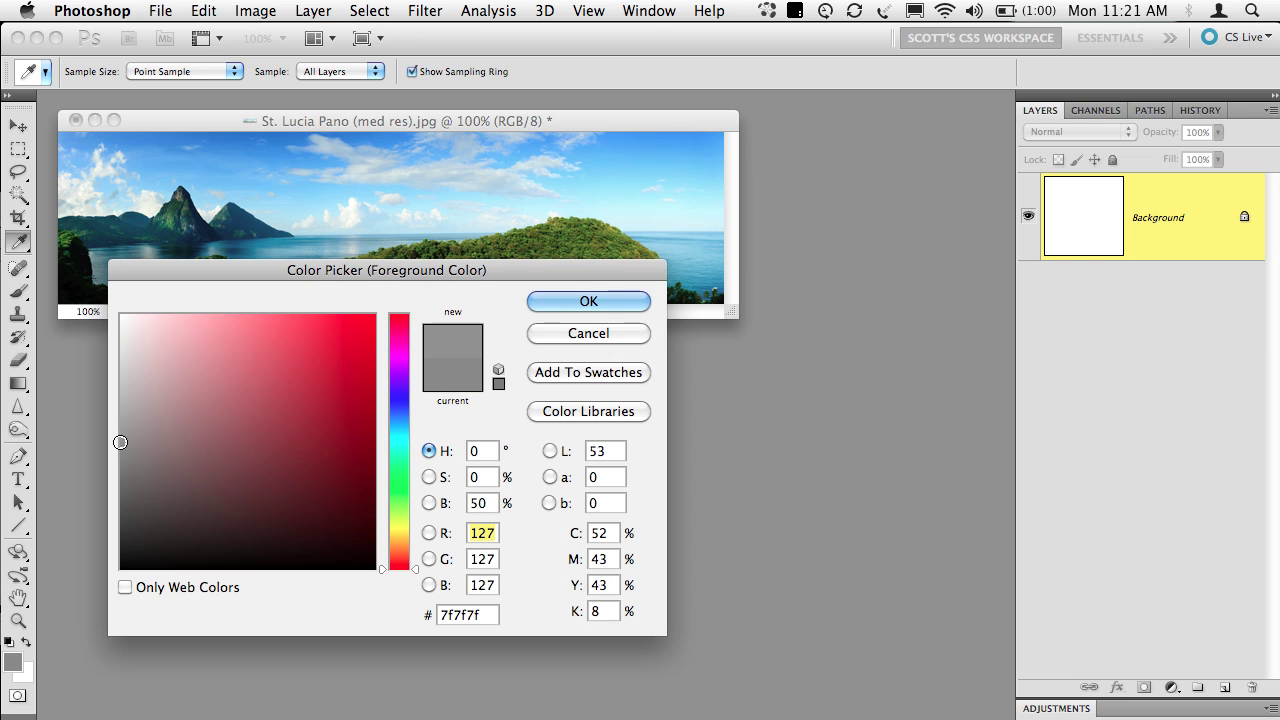
pyautogui.click(587, 300)
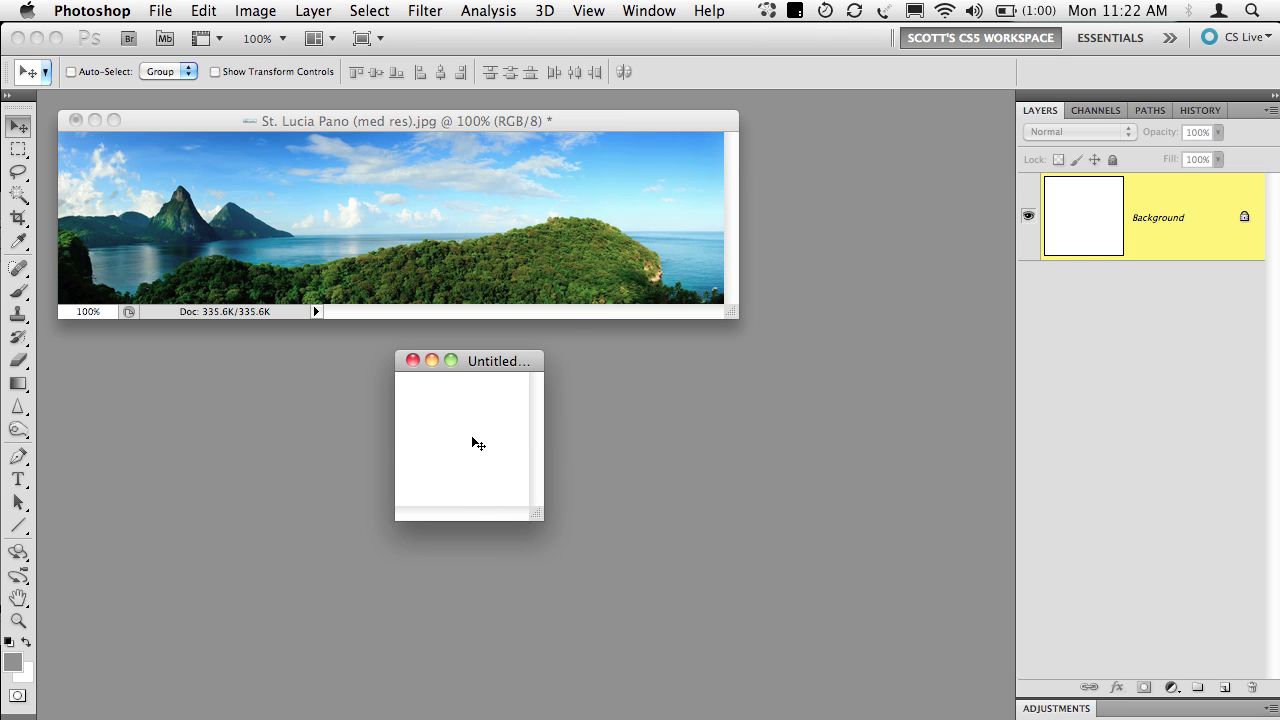
pyautogui.hotkey('alt', 'BackSpace')
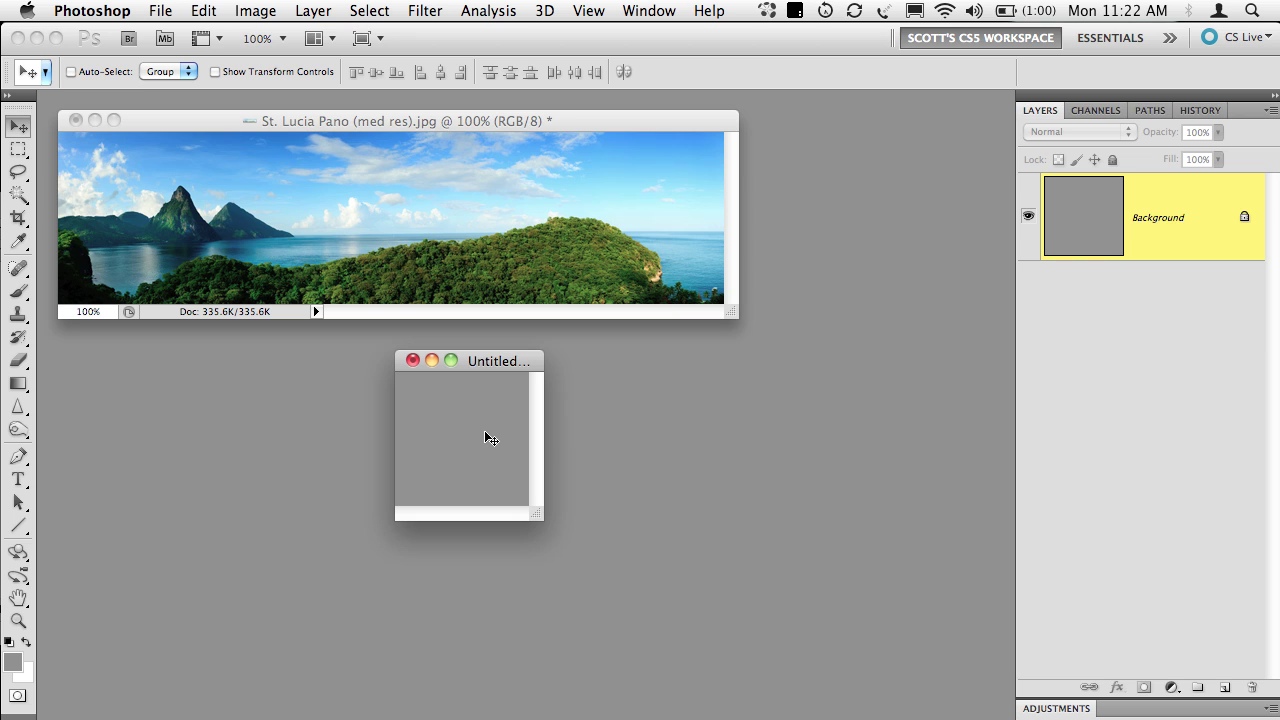
# Copy the grey square onto the panorama's left end and close the grey document without saving.
pyautogui.moveTo(470, 440); pyautogui.dragTo(126, 217)
pyautogui.click(450, 442)
pyautogui.click(412, 360)
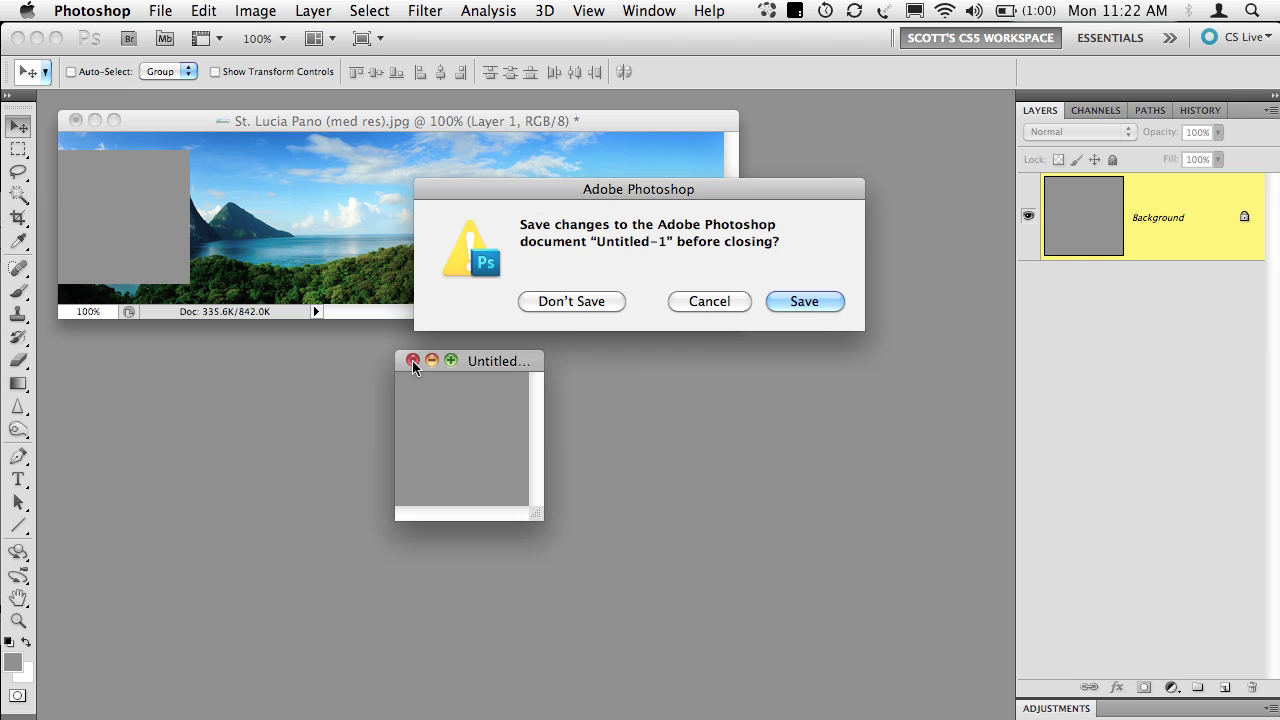
pyautogui.click(579, 304)
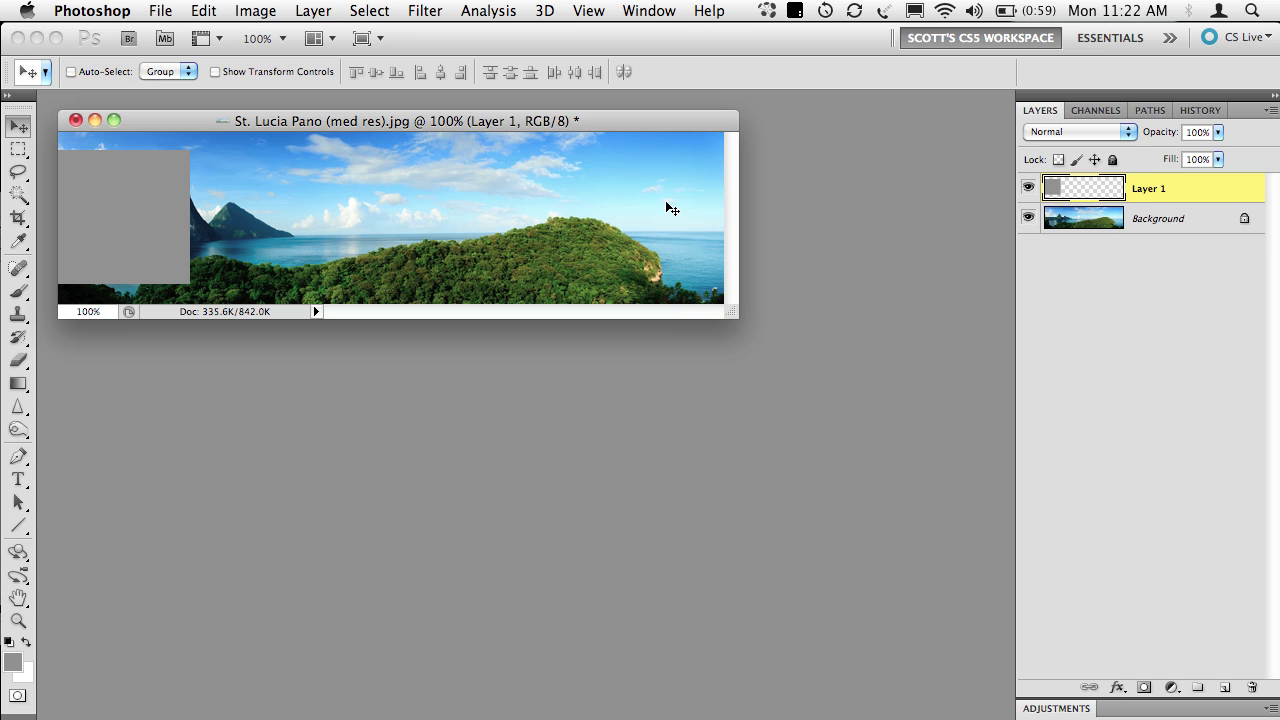
# Duplicate the square four times, line the copies up across the panorama, then hide the copies.
pyautogui.press('super+j')
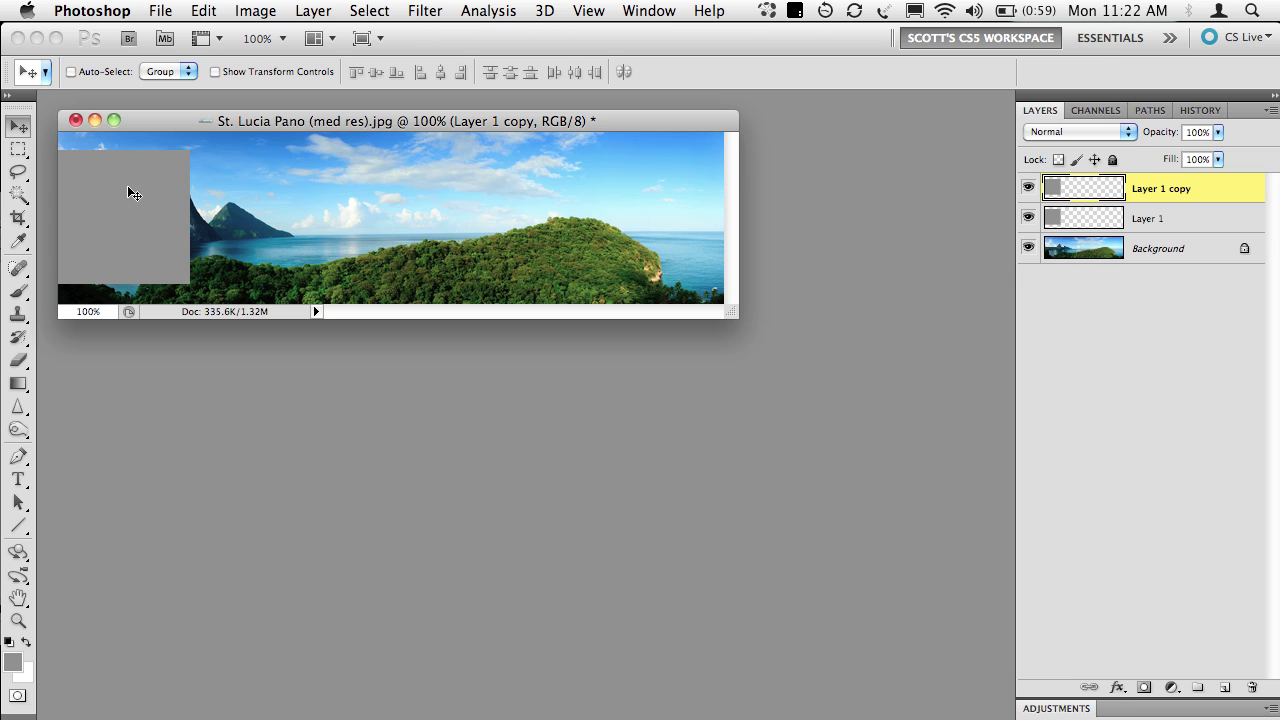
pyautogui.moveTo(116, 213); pyautogui.dragTo(244, 210)
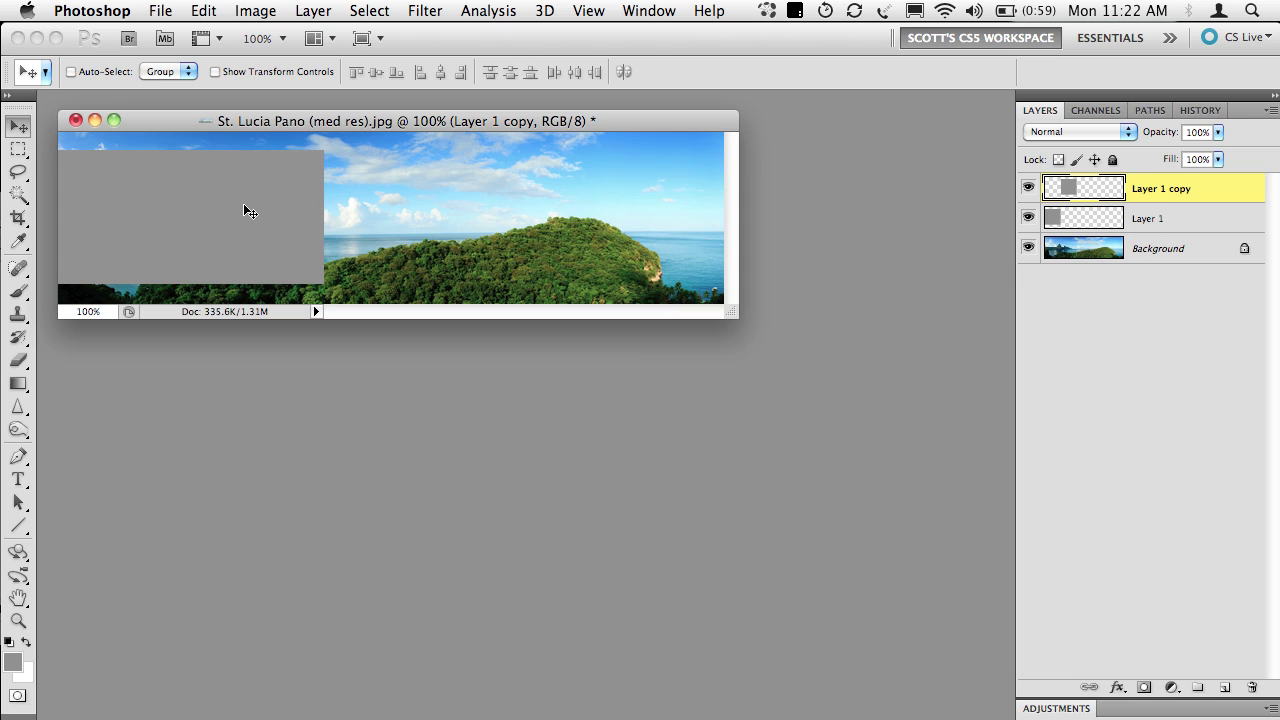
pyautogui.press('super+j')
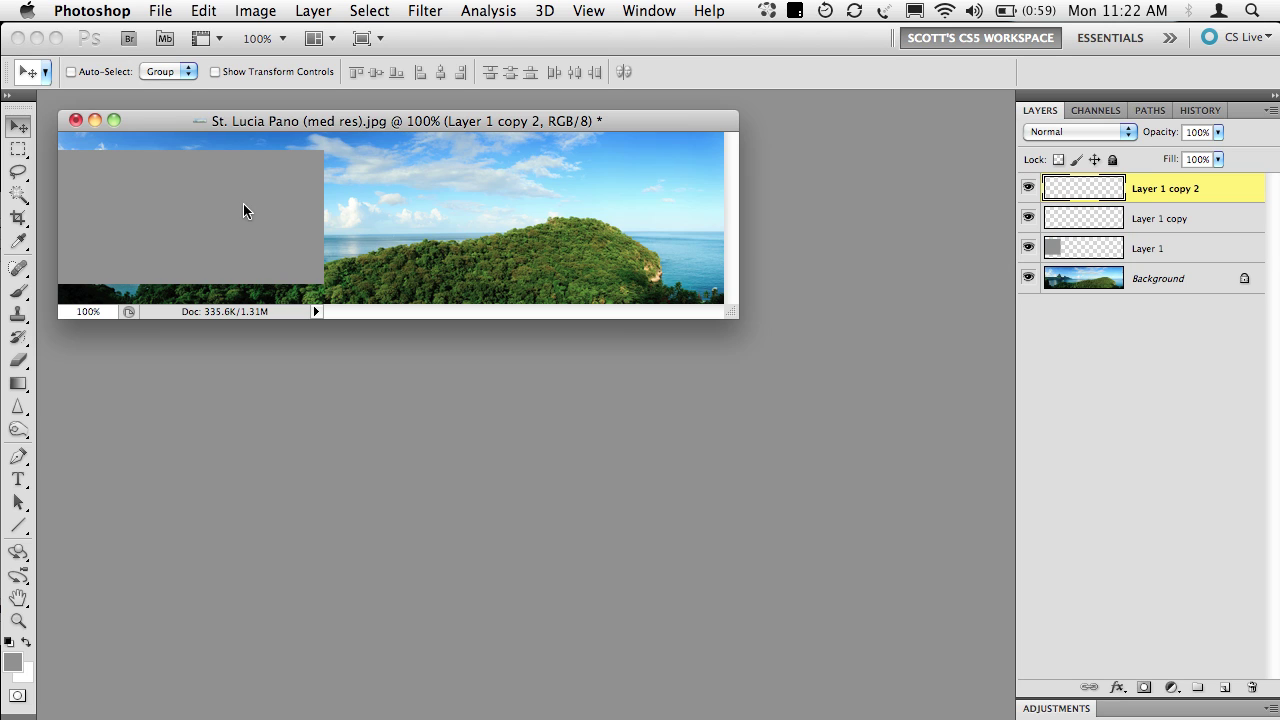
pyautogui.moveTo(244, 206); pyautogui.dragTo(377, 208)
pyautogui.press('super+j')
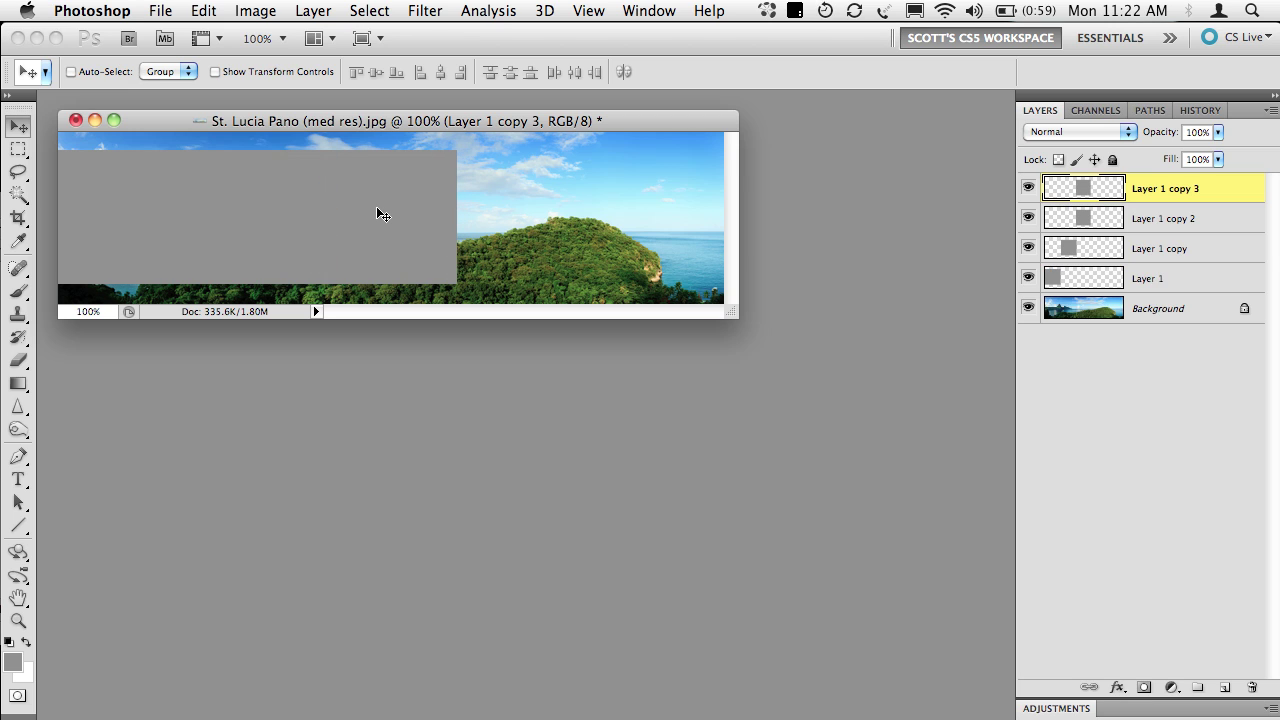
pyautogui.moveTo(379, 210); pyautogui.dragTo(642, 218)
pyautogui.press('super+j')
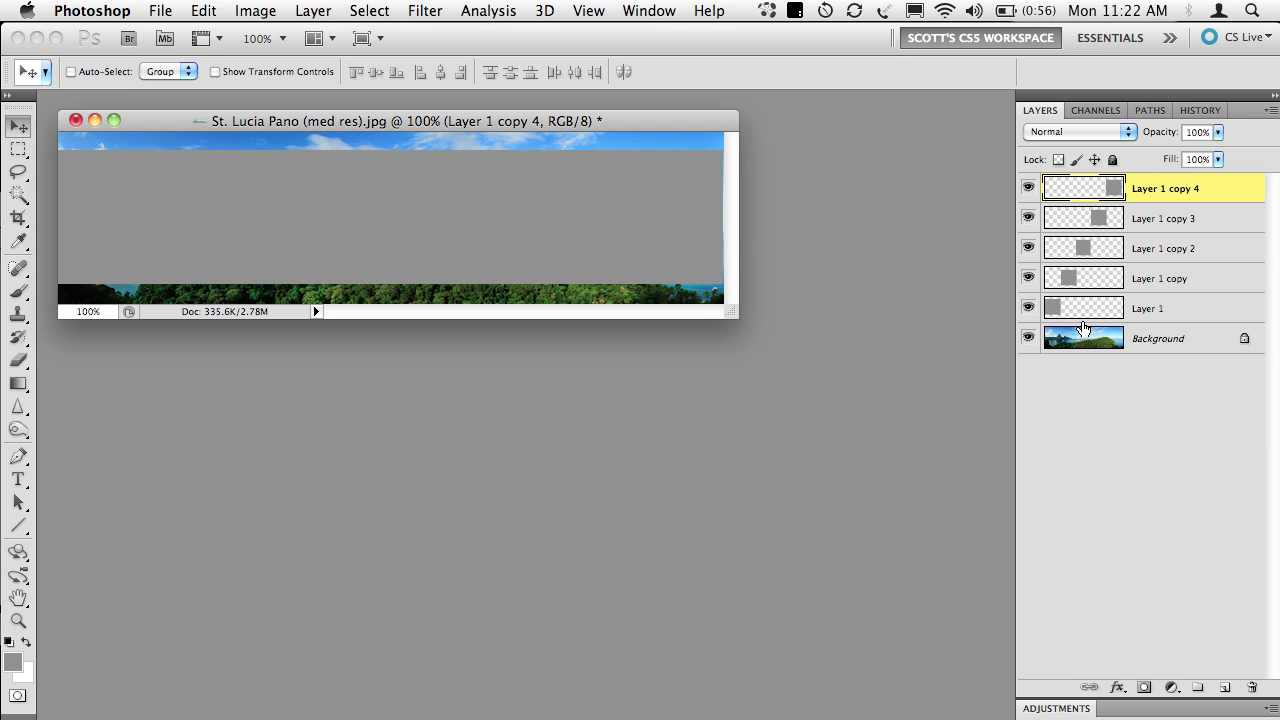
pyautogui.moveTo(1028, 188); pyautogui.dragTo(1031, 303)
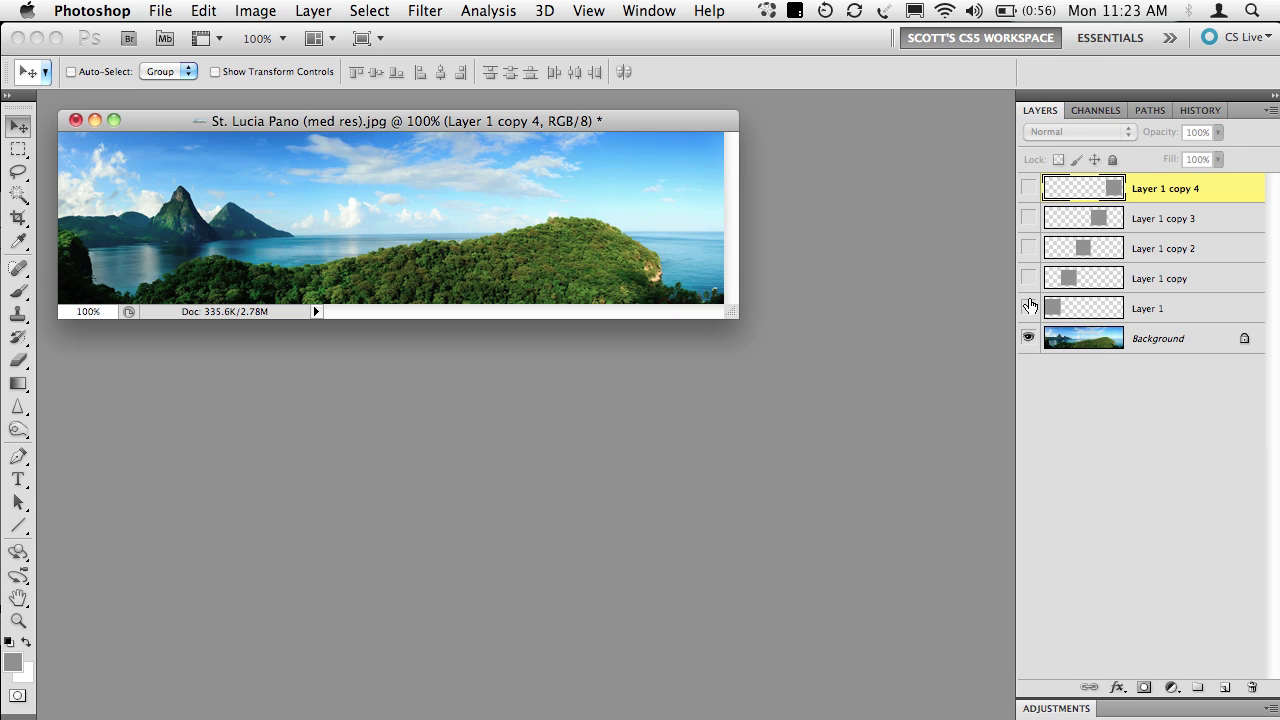
# Convert the Background panorama layer into smart object Layer 2, beneath the grey square layers.
pyautogui.click(1105, 344)
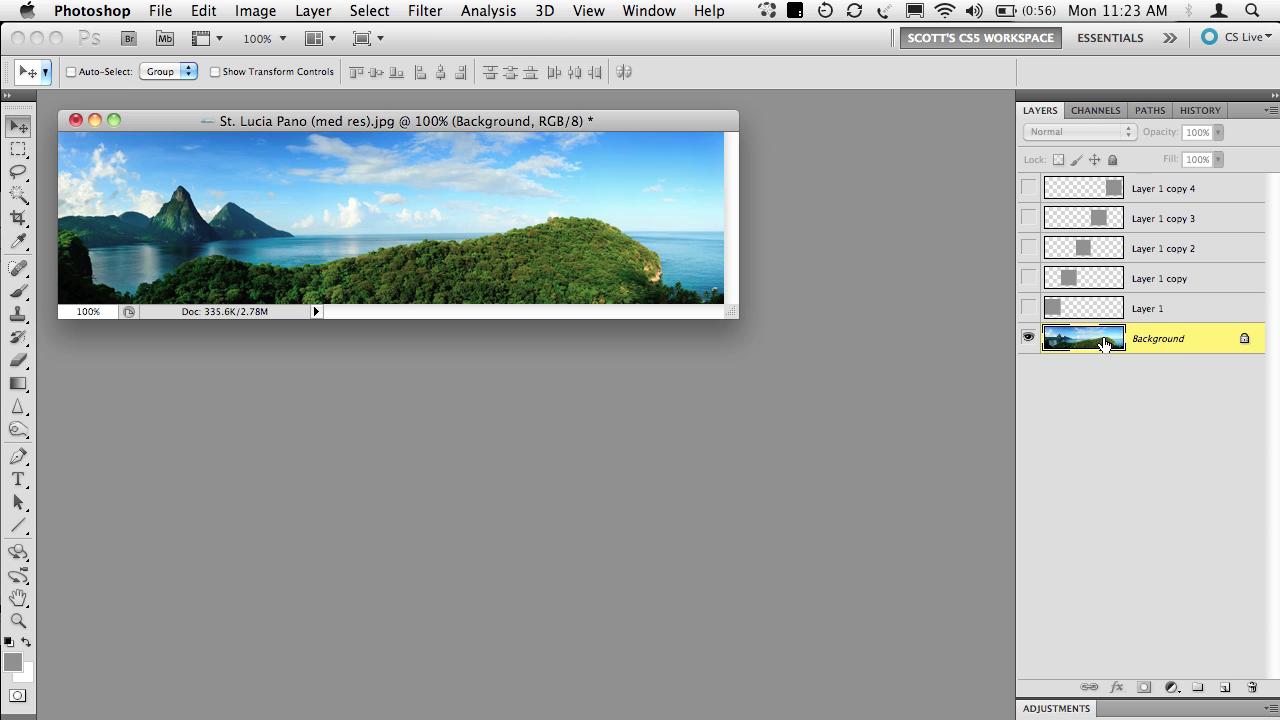
pyautogui.rightClick(1192, 342)
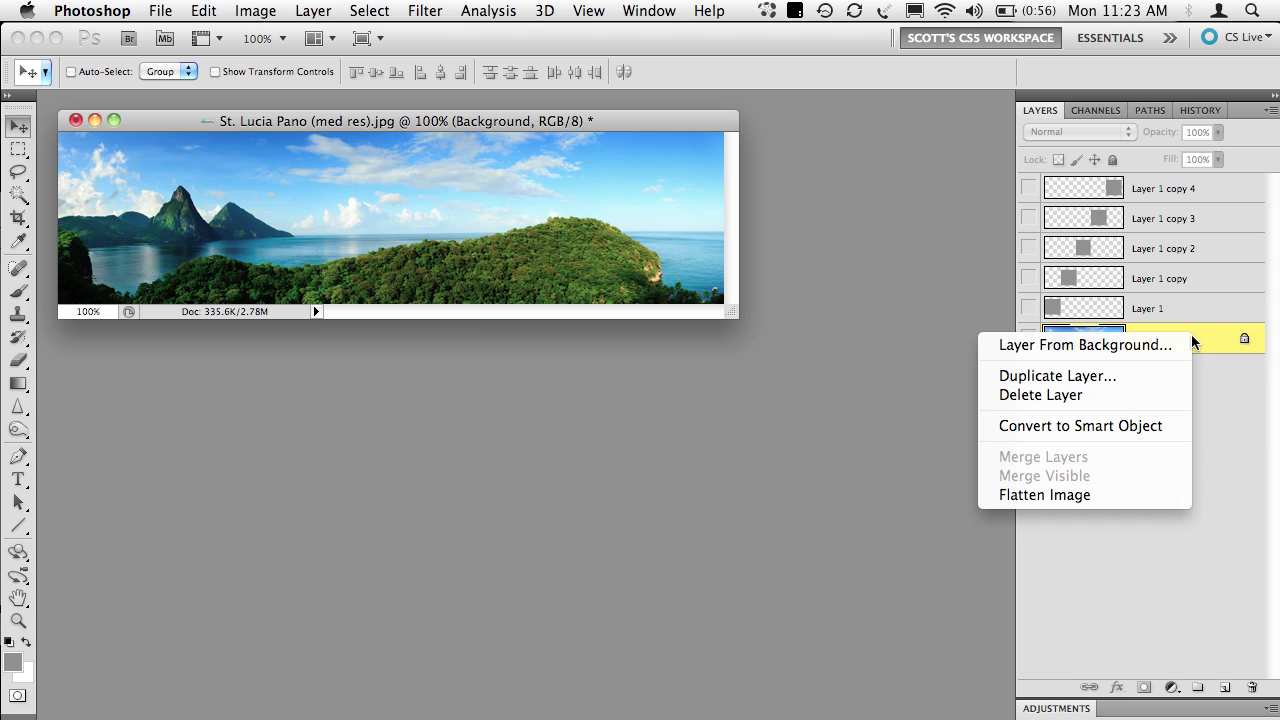
pyautogui.click(1125, 427)
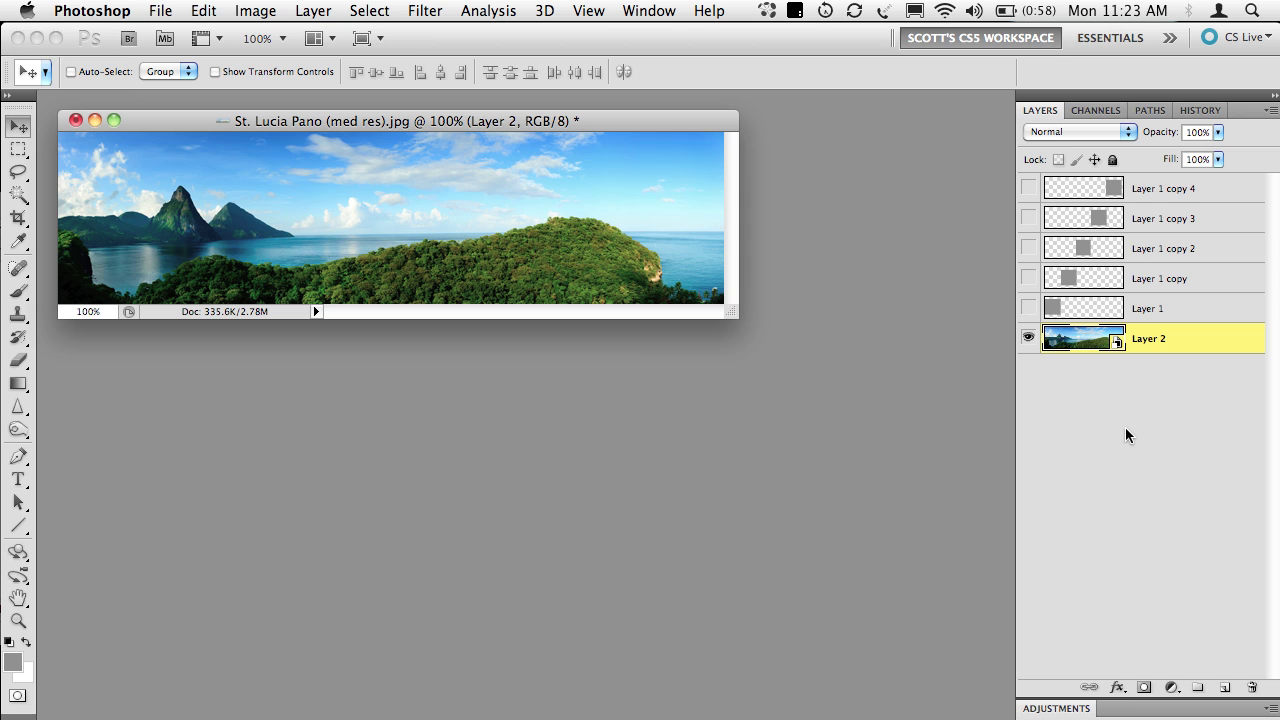
# Save as 'G+ pano template' in Photoshop format with maximum compatibility.
pyautogui.press('super+s')
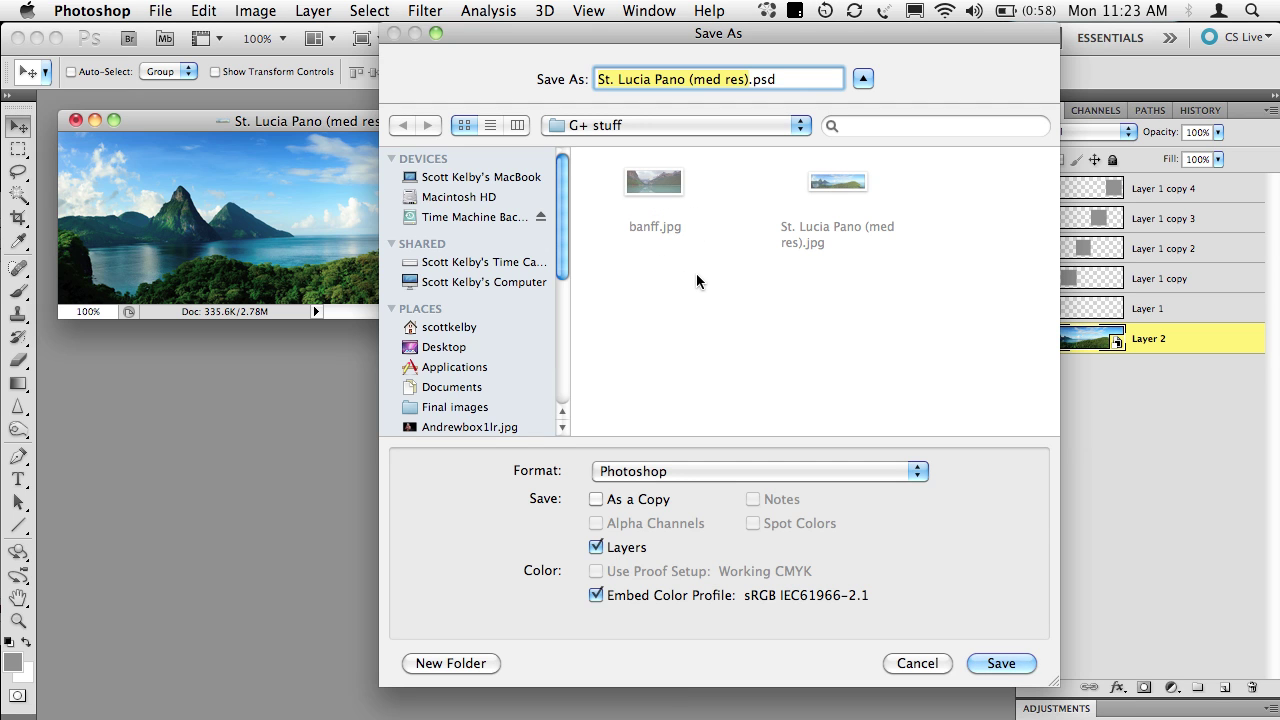
pyautogui.write('G+')
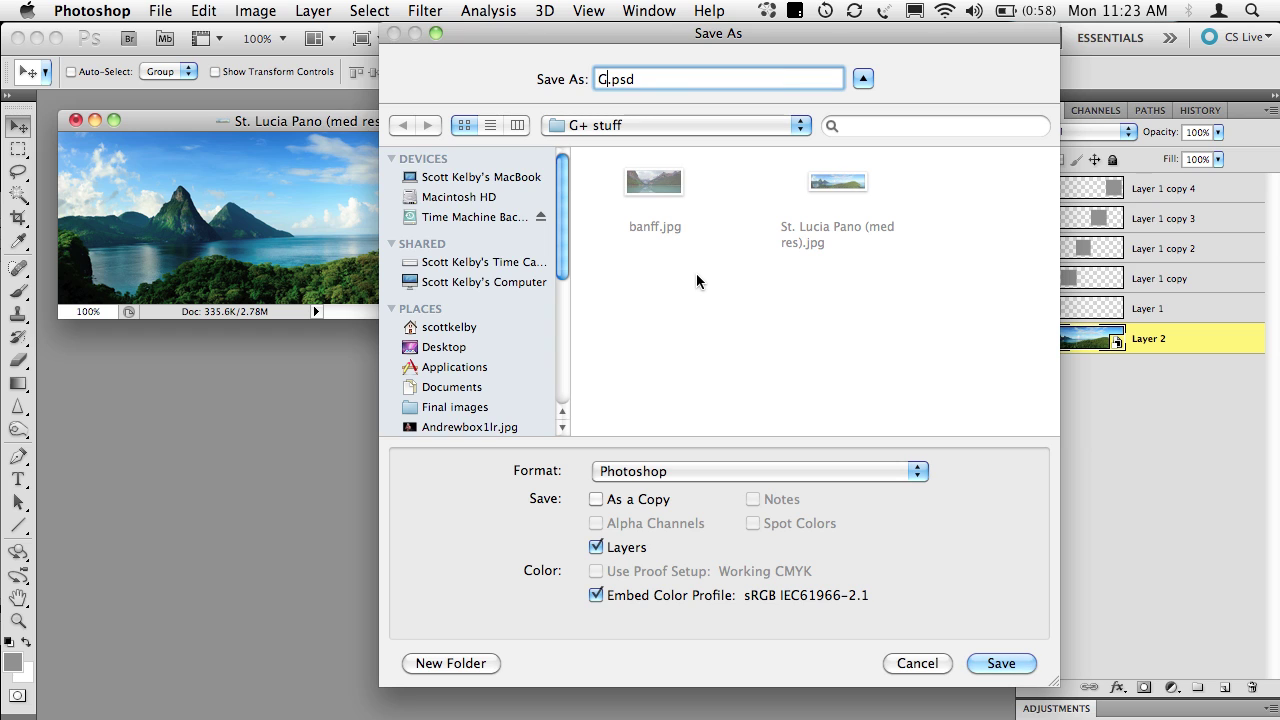
pyautogui.write(' template')
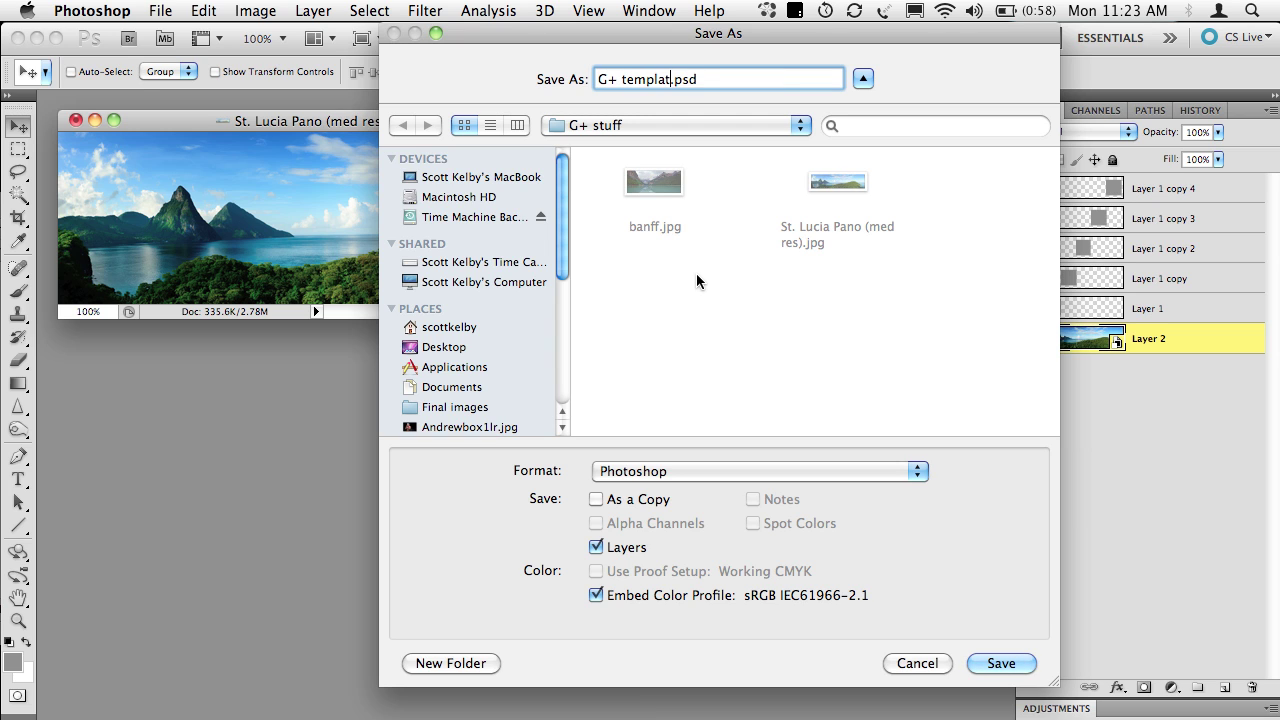
pyautogui.click(622, 80)
pyautogui.write('pano')
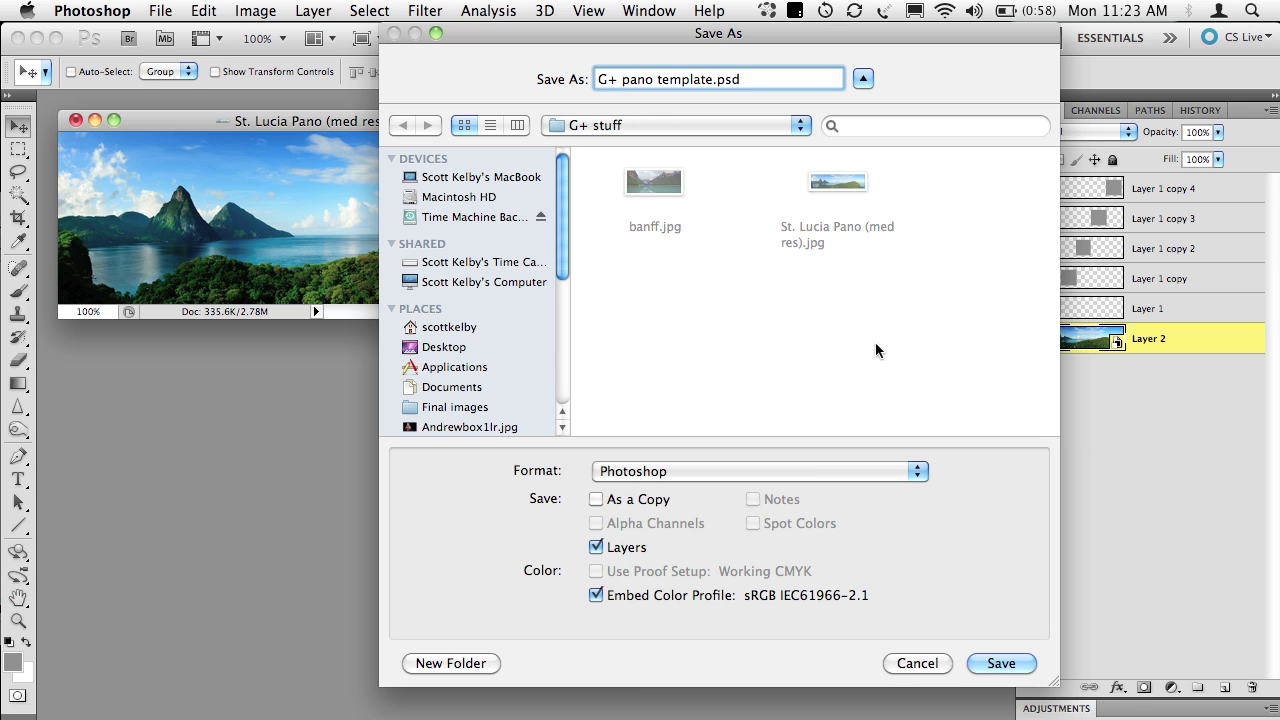
pyautogui.click(988, 665)
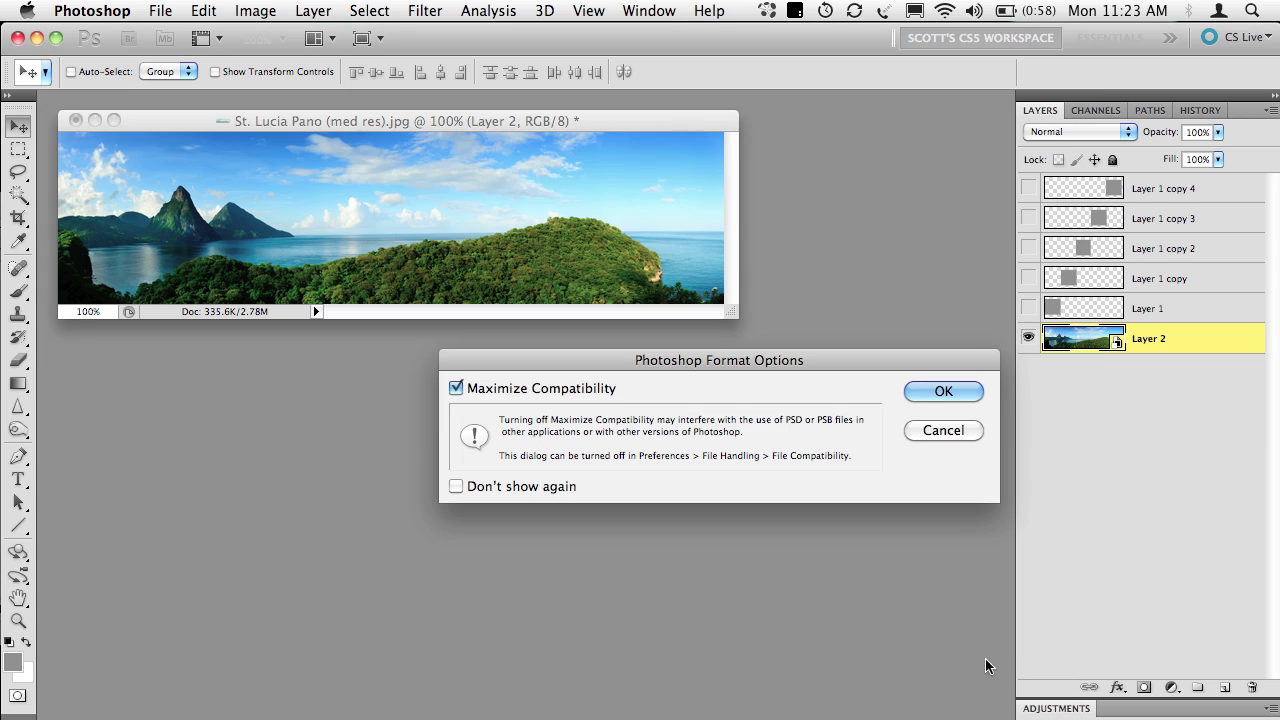
pyautogui.click(962, 399)
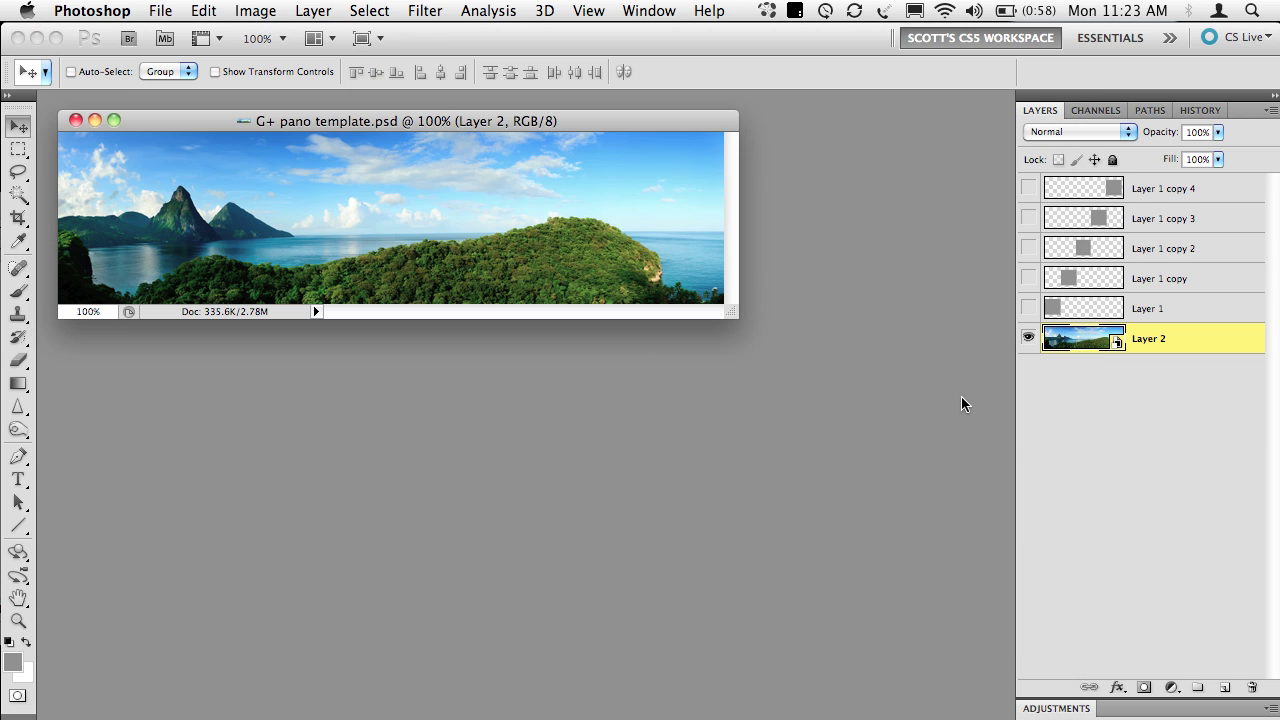
# Copy the panorama area under the first square into a new clipboard-sized document and flatten it.
pyautogui.keyDown('super'); pyautogui.click(1055, 312); pyautogui.keyUp('super')
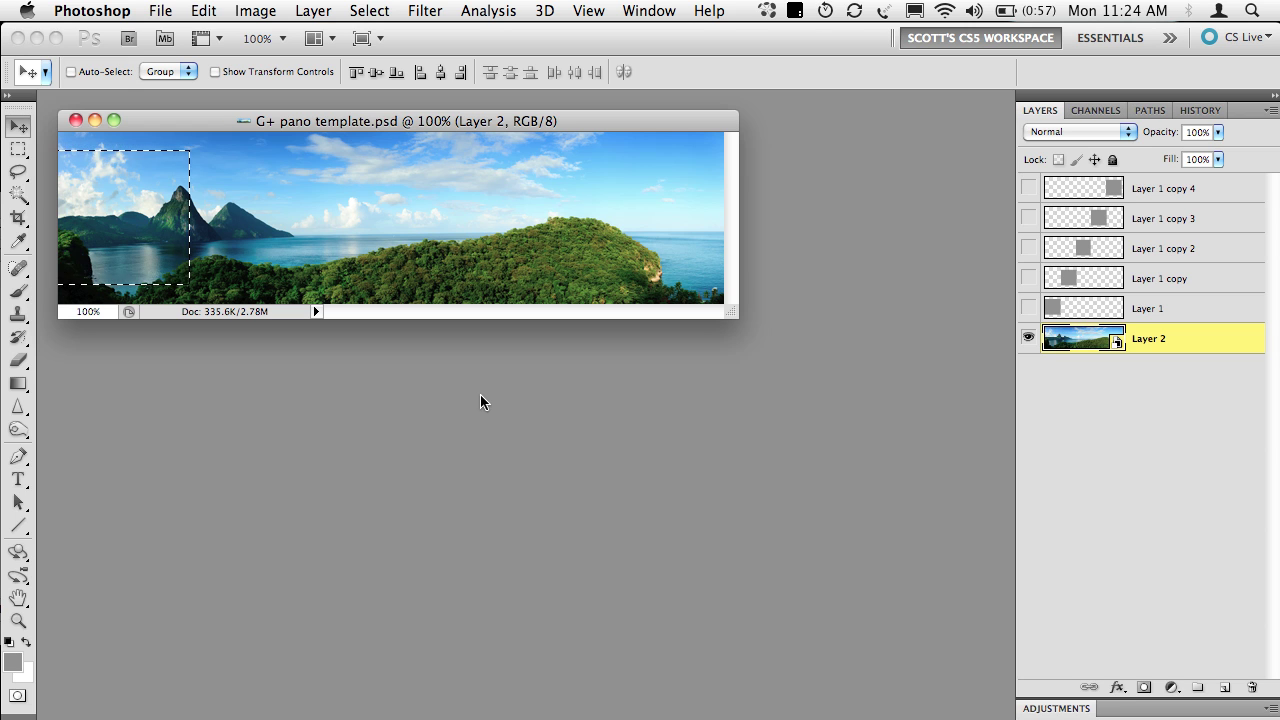
pyautogui.click(206, 12)
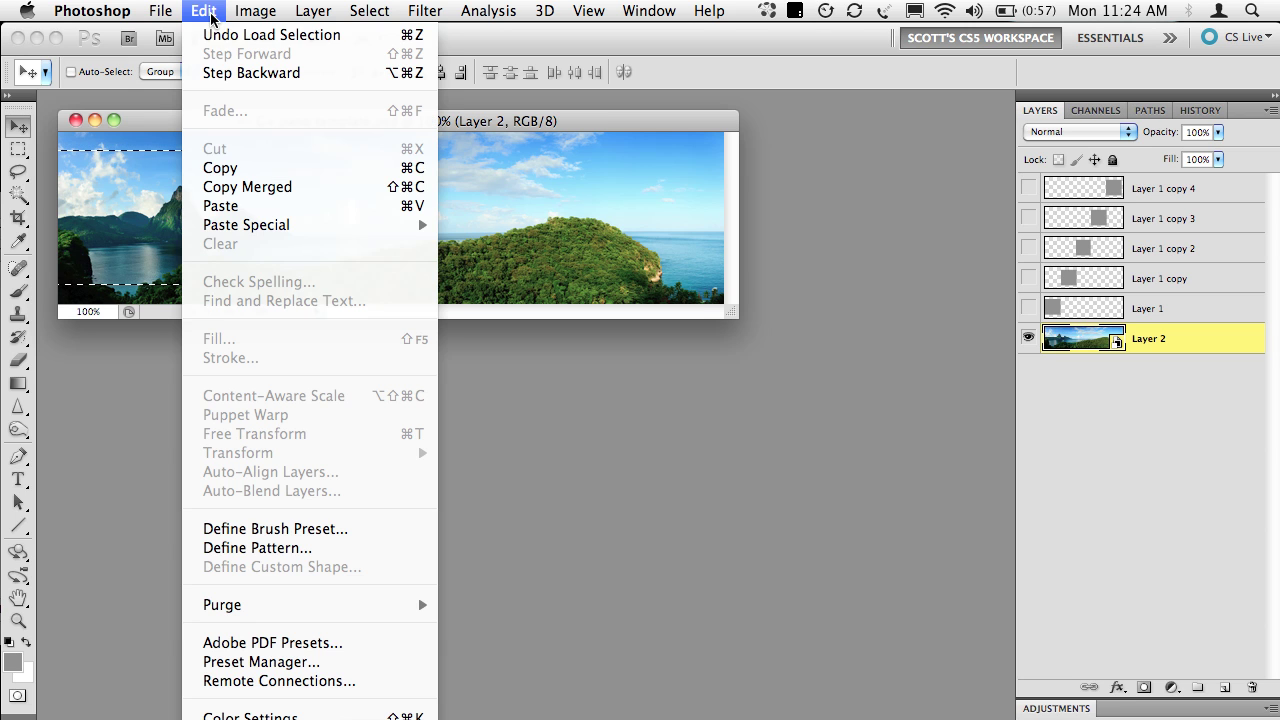
pyautogui.click(241, 177)
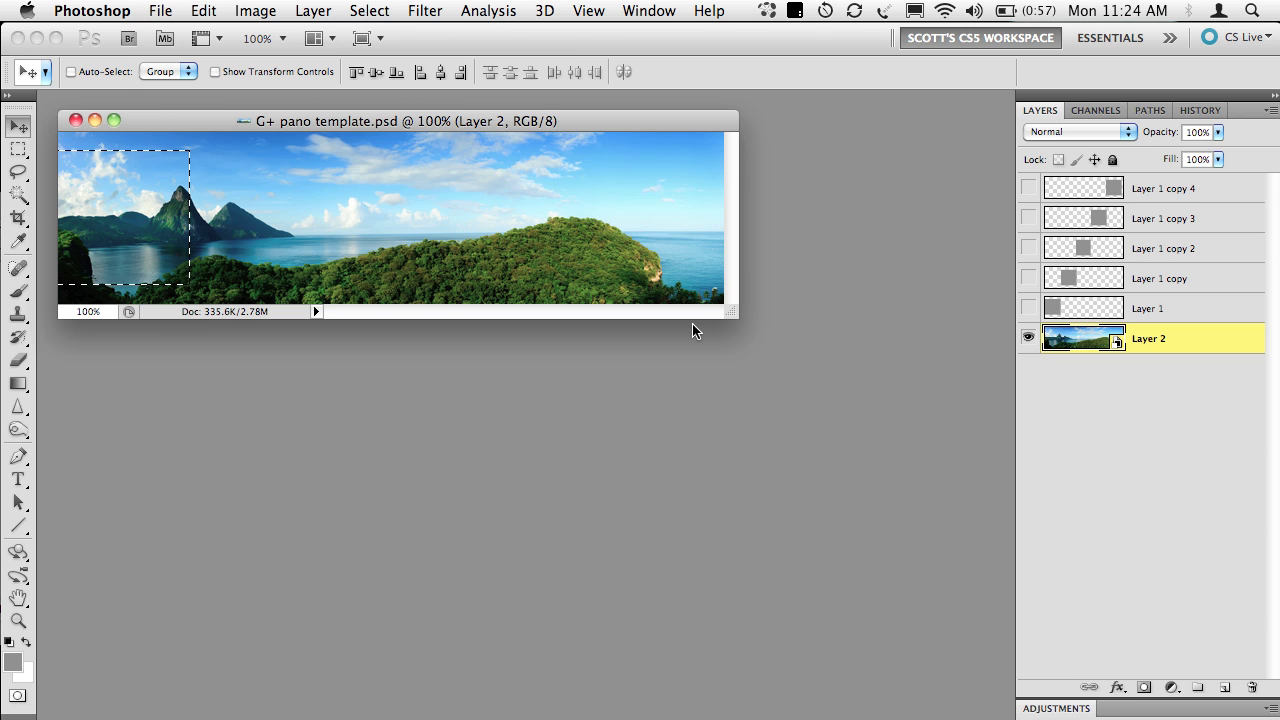
pyautogui.press('super+n')
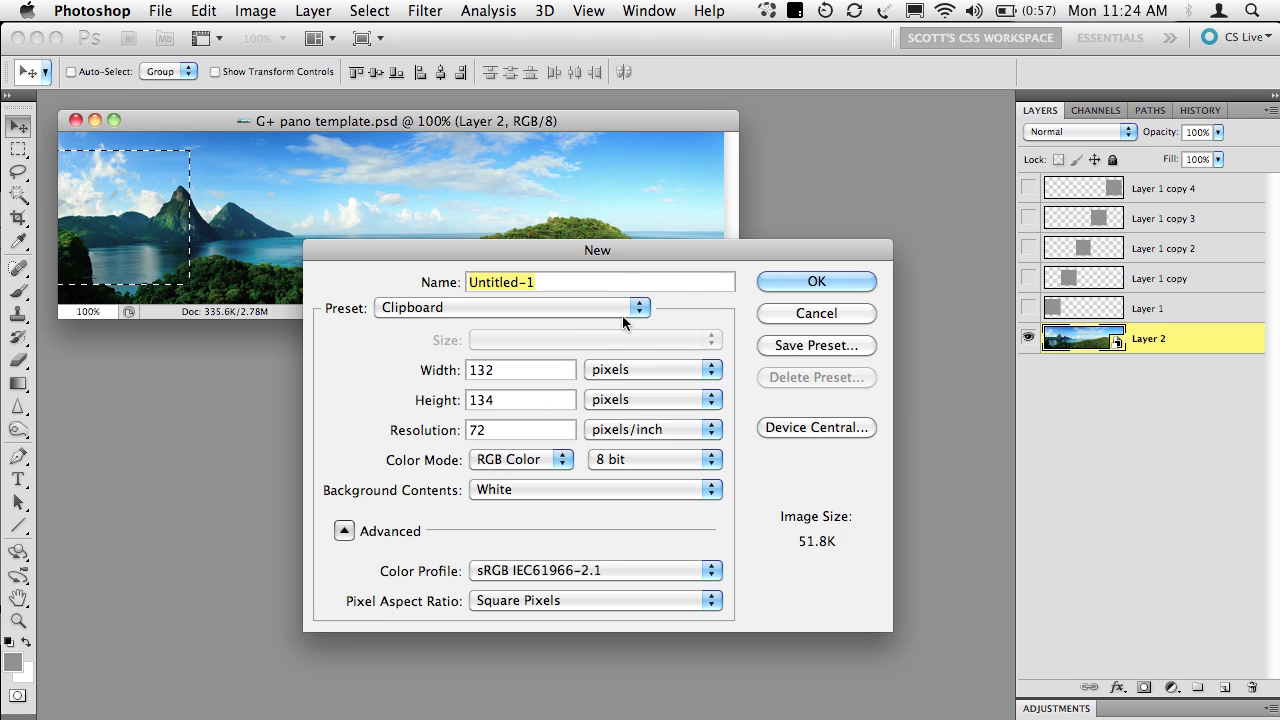
pyautogui.click(799, 280)
pyautogui.moveTo(118, 125); pyautogui.dragTo(294, 291)
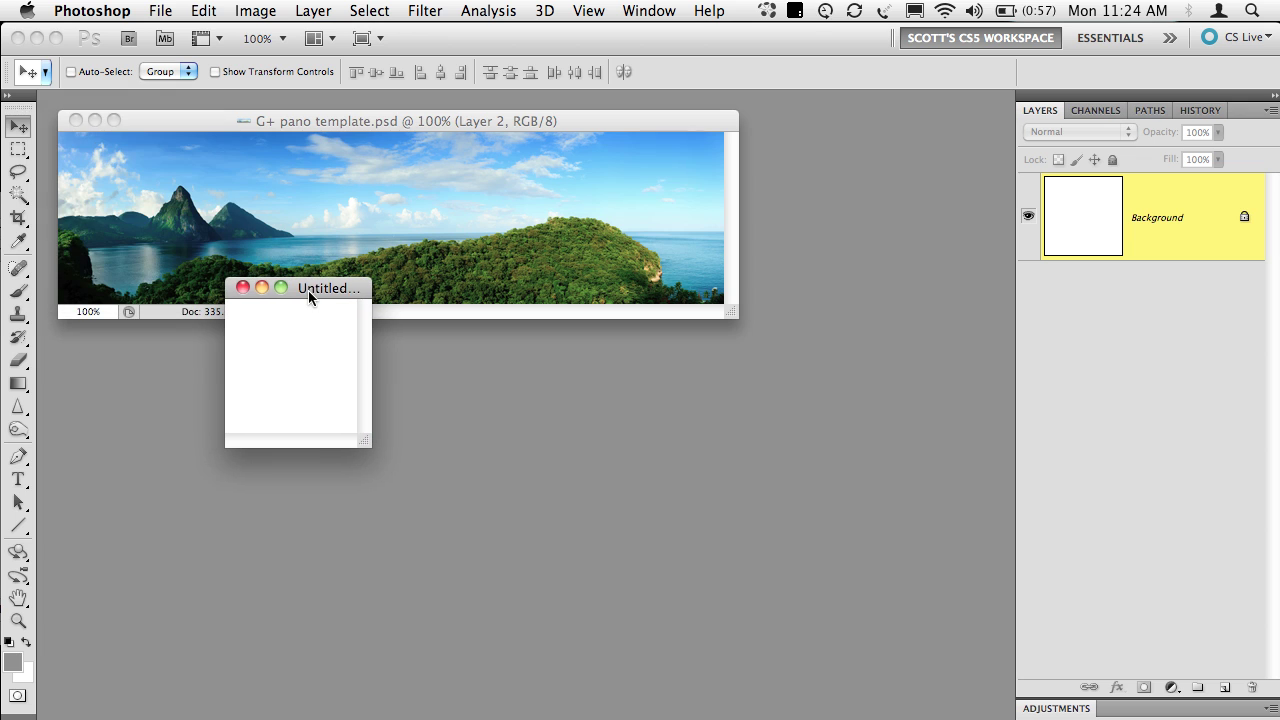
pyautogui.click(204, 11)
pyautogui.click(236, 208)
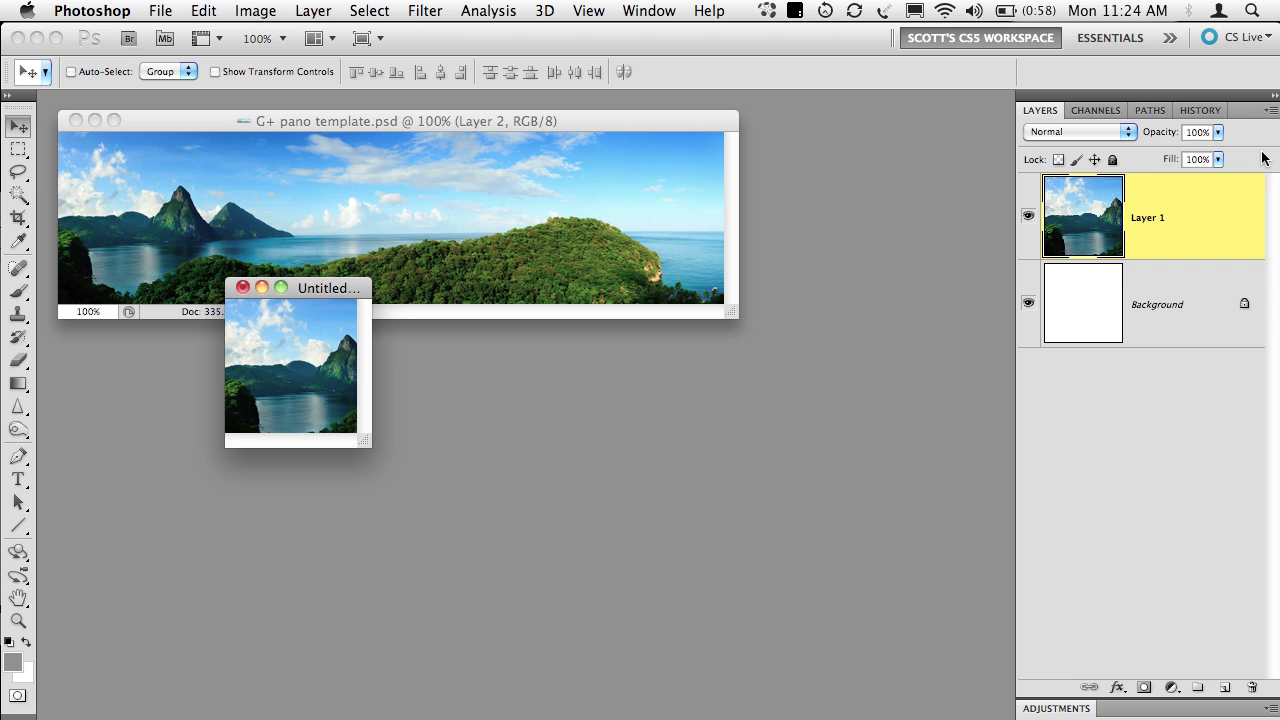
pyautogui.press('super+e')
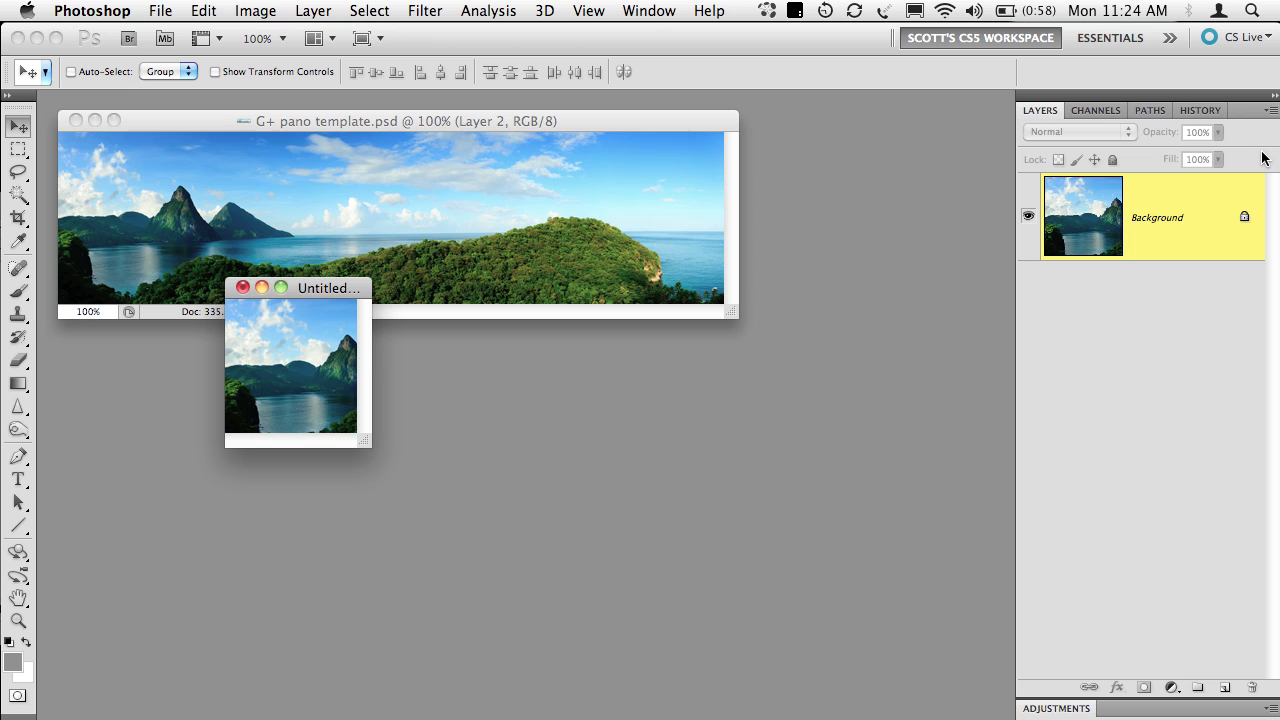
# Save the tile as 1.jpg in JPEG format at quality 10.
pyautogui.press('super+s')
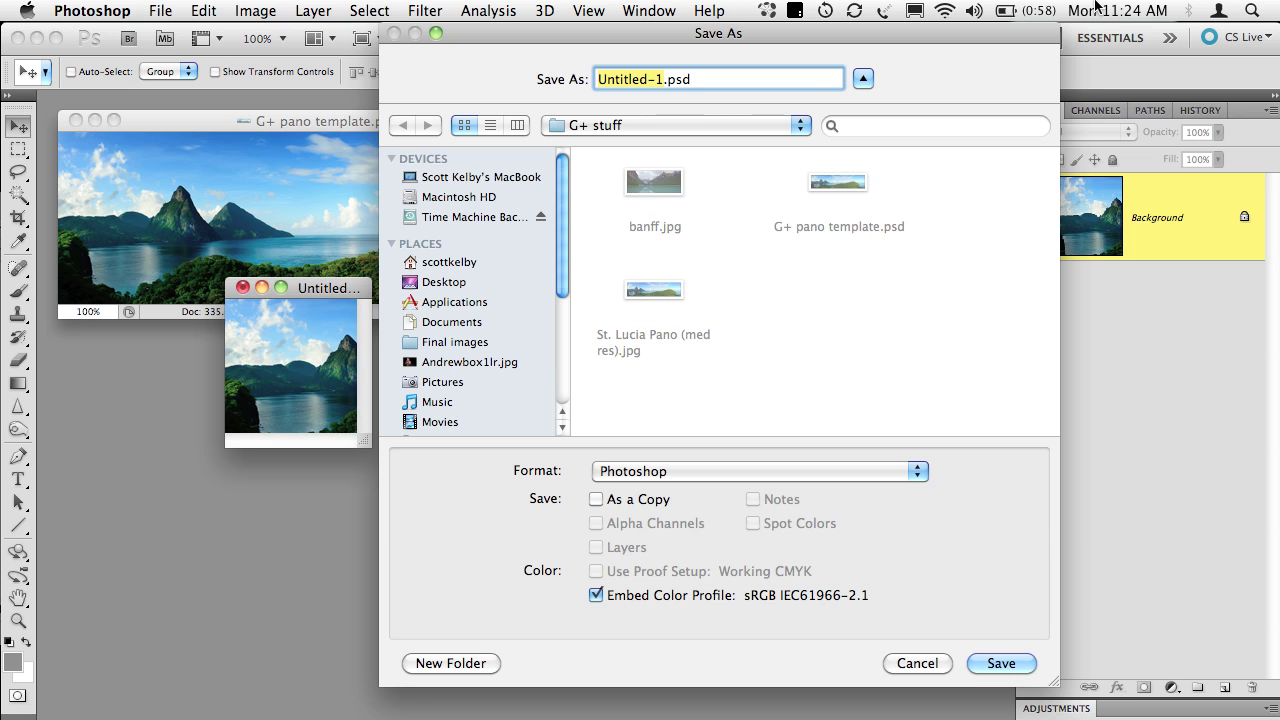
pyautogui.write('1')
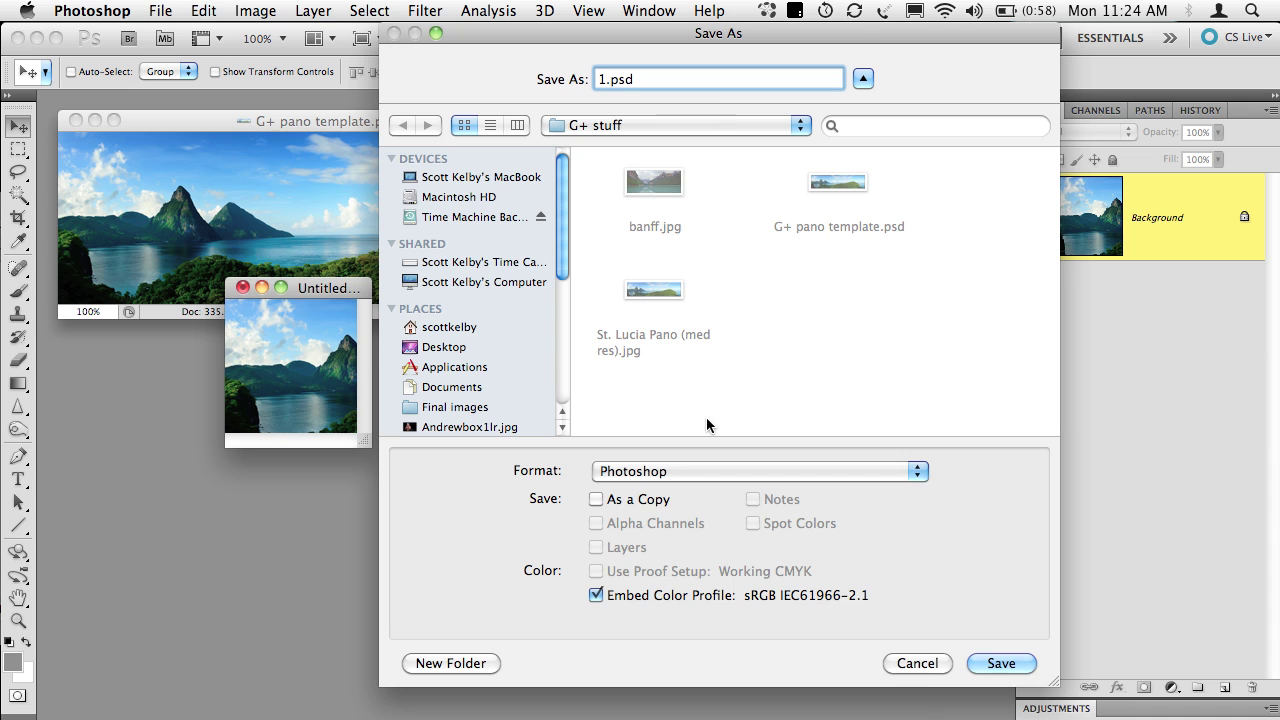
pyautogui.click(706, 471)
pyautogui.click(706, 598)
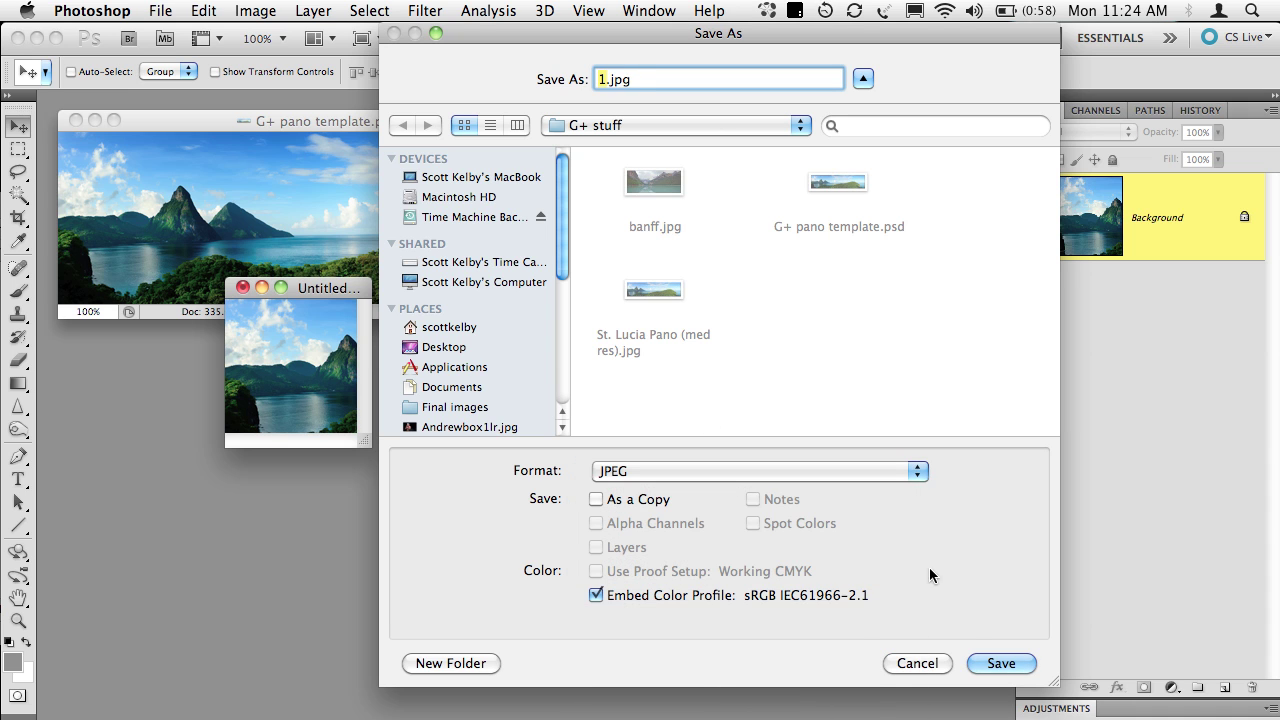
pyautogui.press('Return')
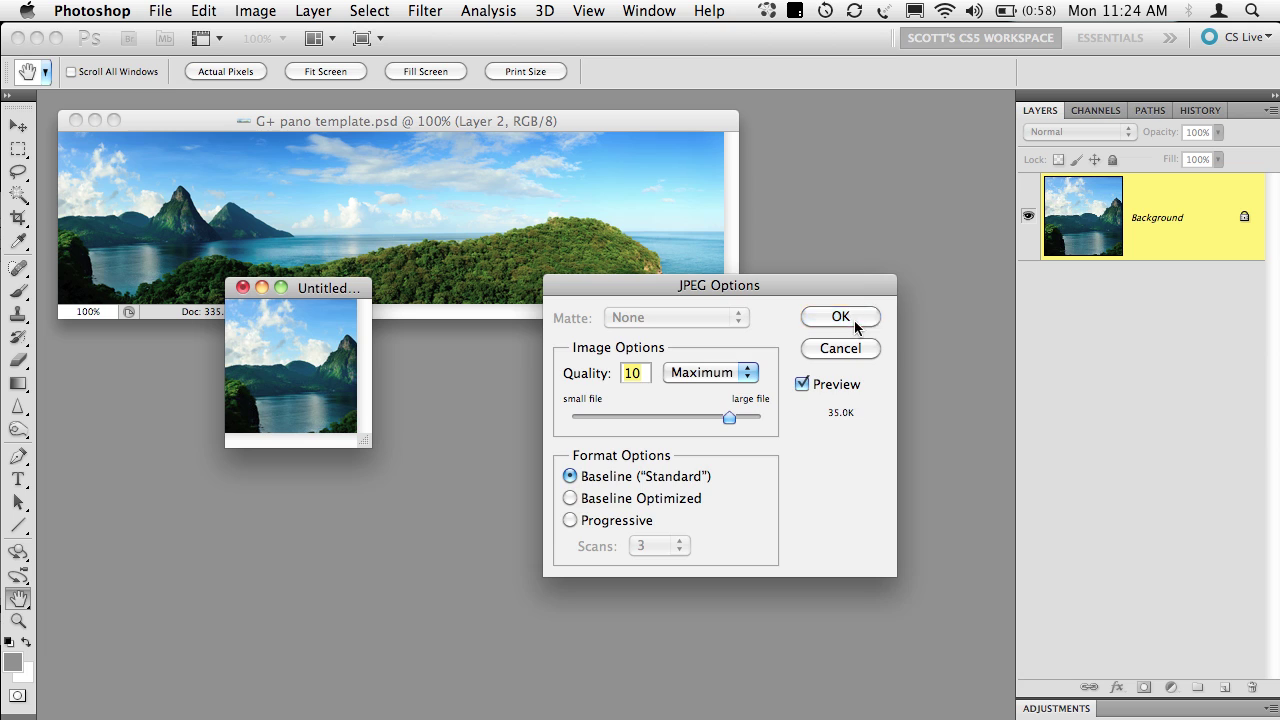
pyautogui.click(854, 320)
# Close 1.jpg, then paste the area under the second square into a new flattened document.
pyautogui.press('super+w')
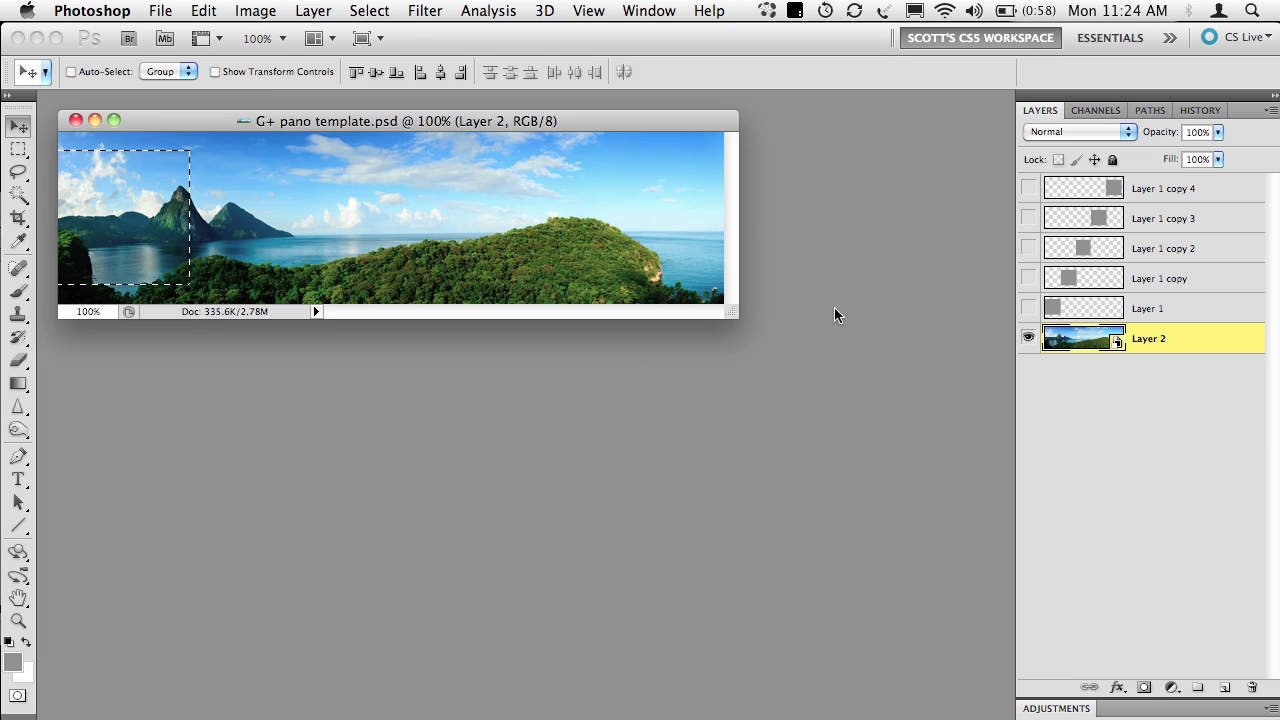
pyautogui.press('super+d')
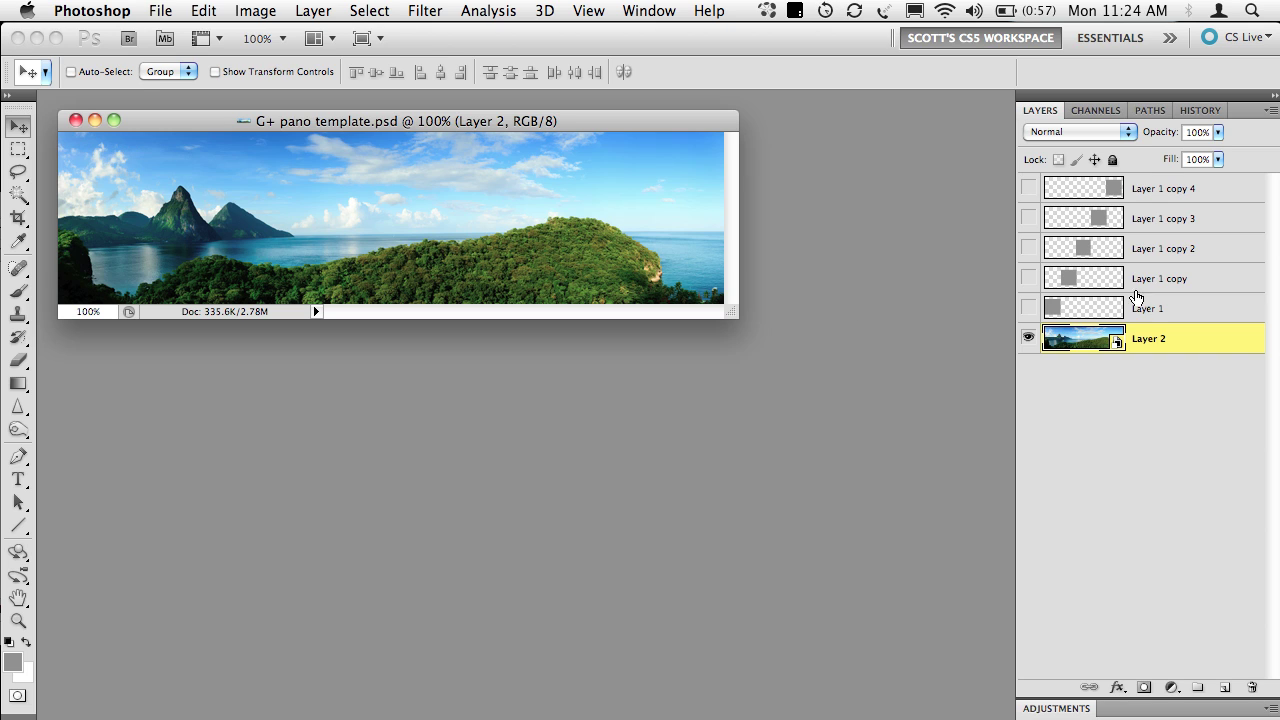
pyautogui.keyDown('super'); pyautogui.click(1068, 278); pyautogui.keyUp('super')
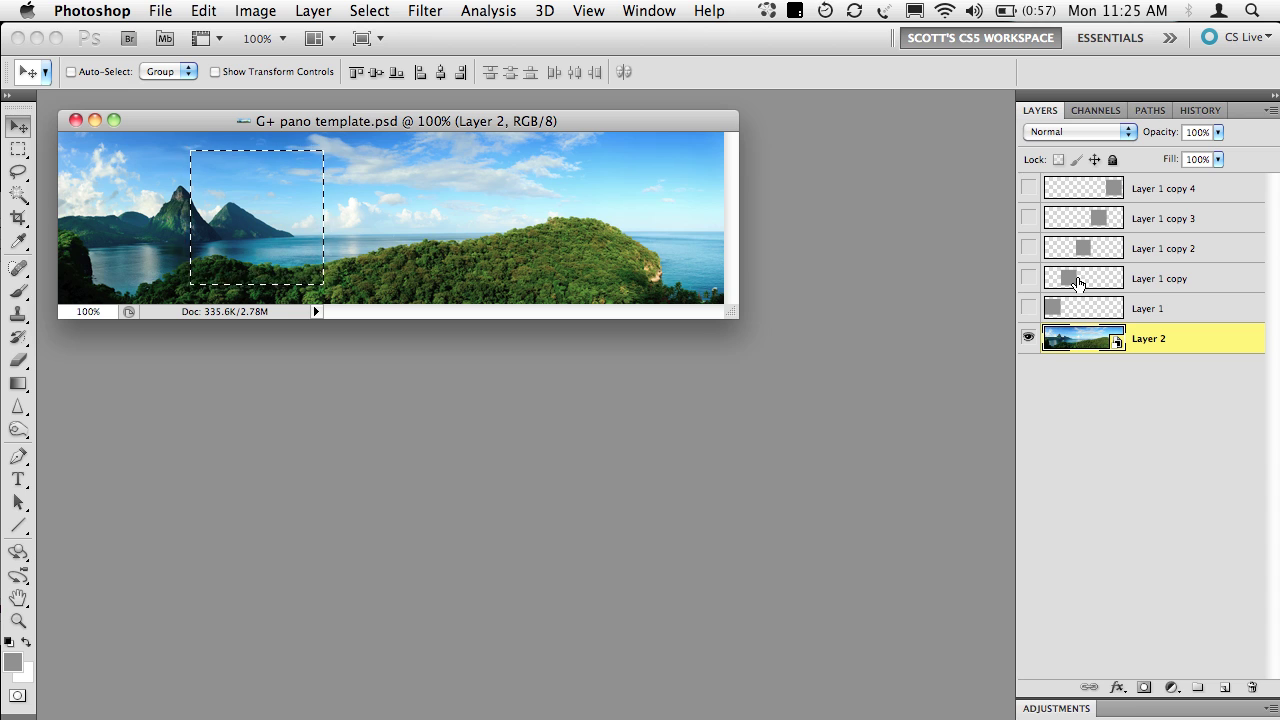
pyautogui.press('super+n')
pyautogui.press('Return')
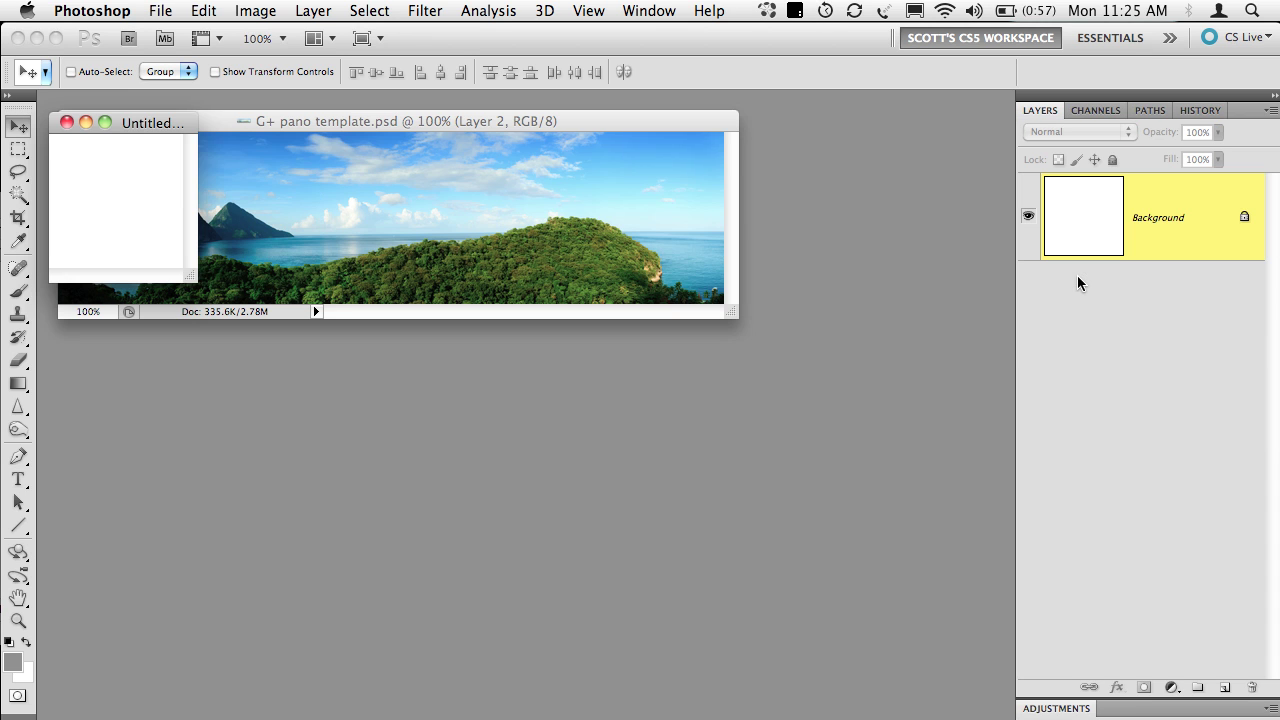
pyautogui.press('super+v')
pyautogui.press('super+e')
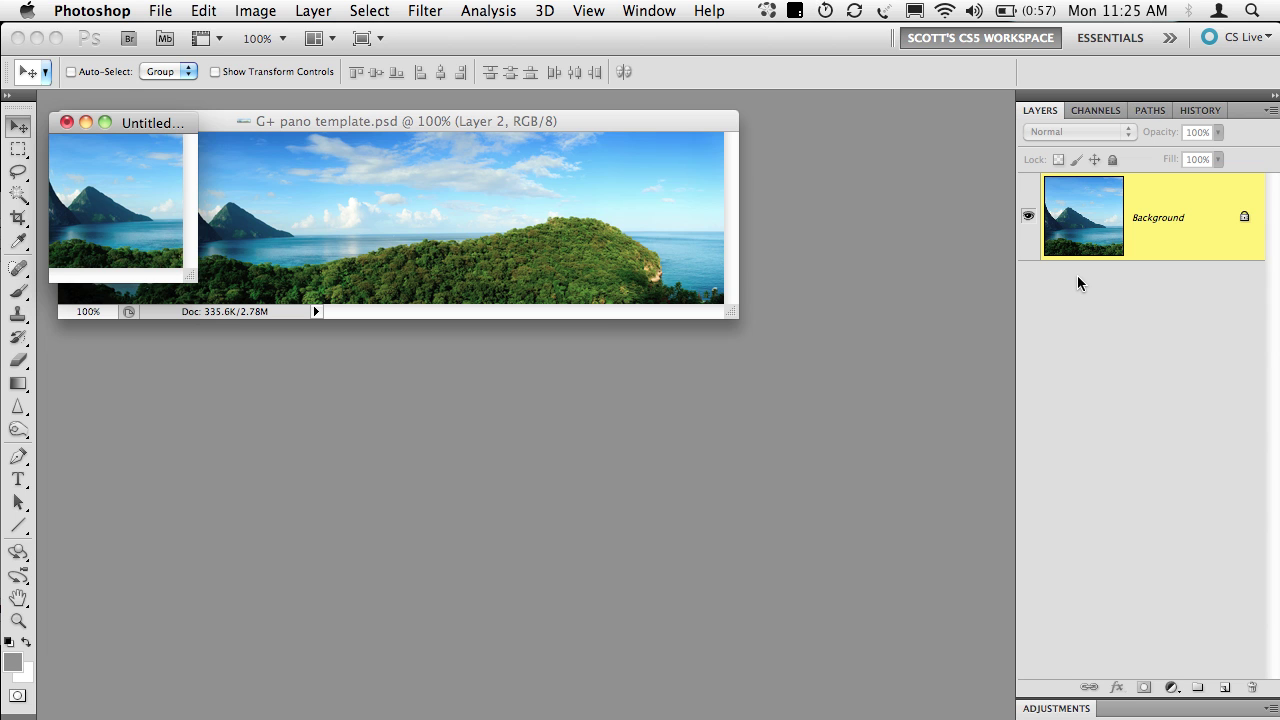
# Save the tile as 2.jpg at JPEG quality 10, close it and deselect.
pyautogui.press('super+shift+s')
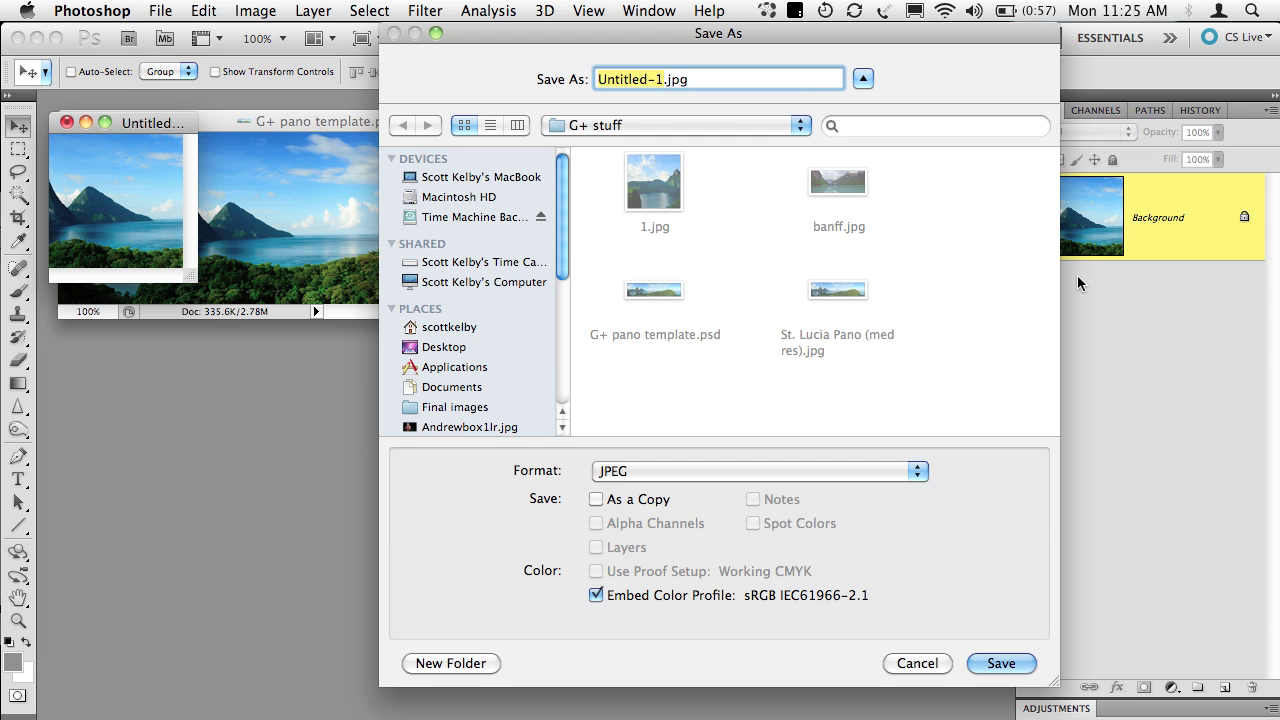
pyautogui.write('2')
pyautogui.click(982, 667)
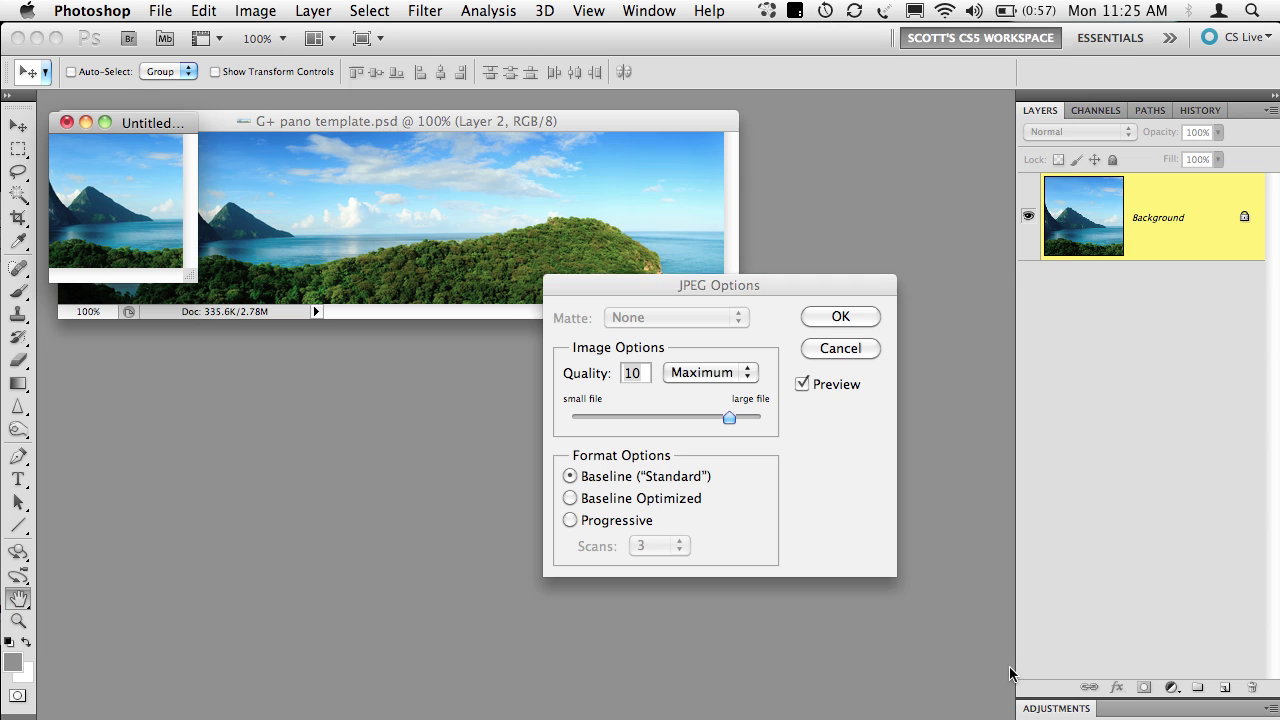
pyautogui.click(840, 316)
pyautogui.press('v')
pyautogui.press('super+w')
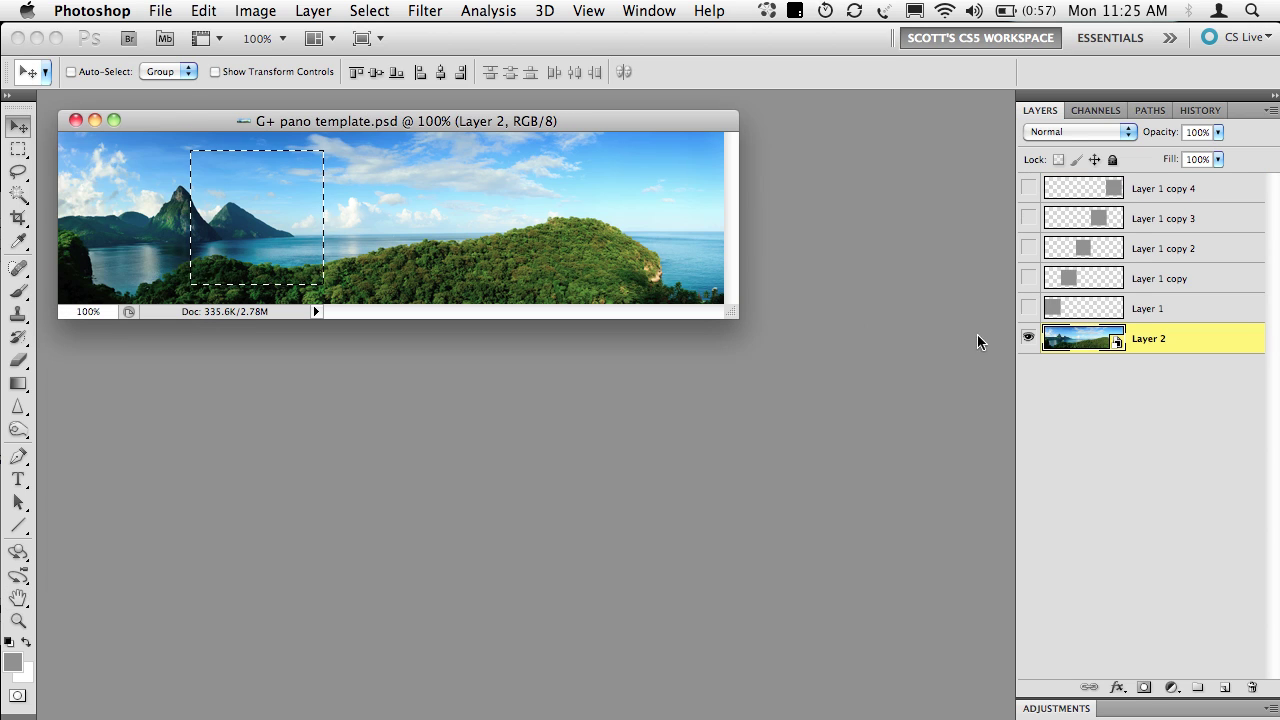
pyautogui.press('super+d')
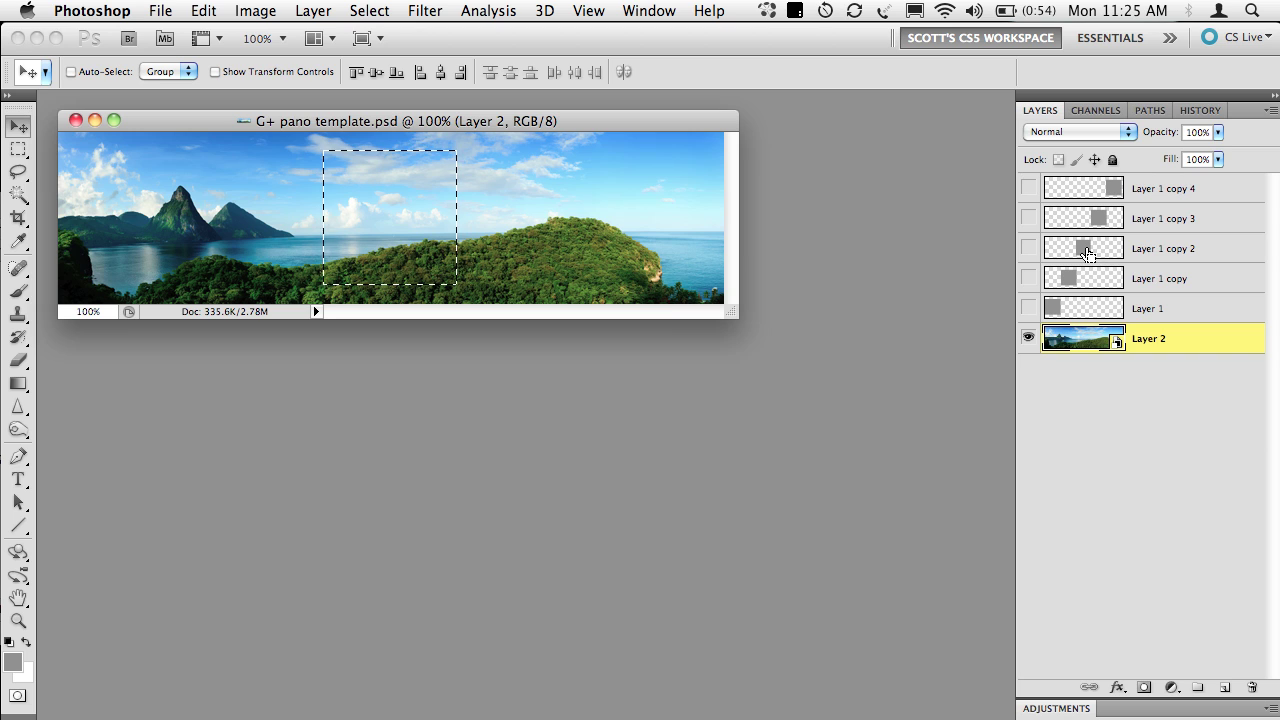
# Copy the third square's area into a new flattened document, save it as 3.jpg and close it.
pyautogui.keyDown('super'); pyautogui.click(1087, 252); pyautogui.keyUp('super')
pyautogui.press('super+c')
pyautogui.press('super+n')
pyautogui.press('Return')
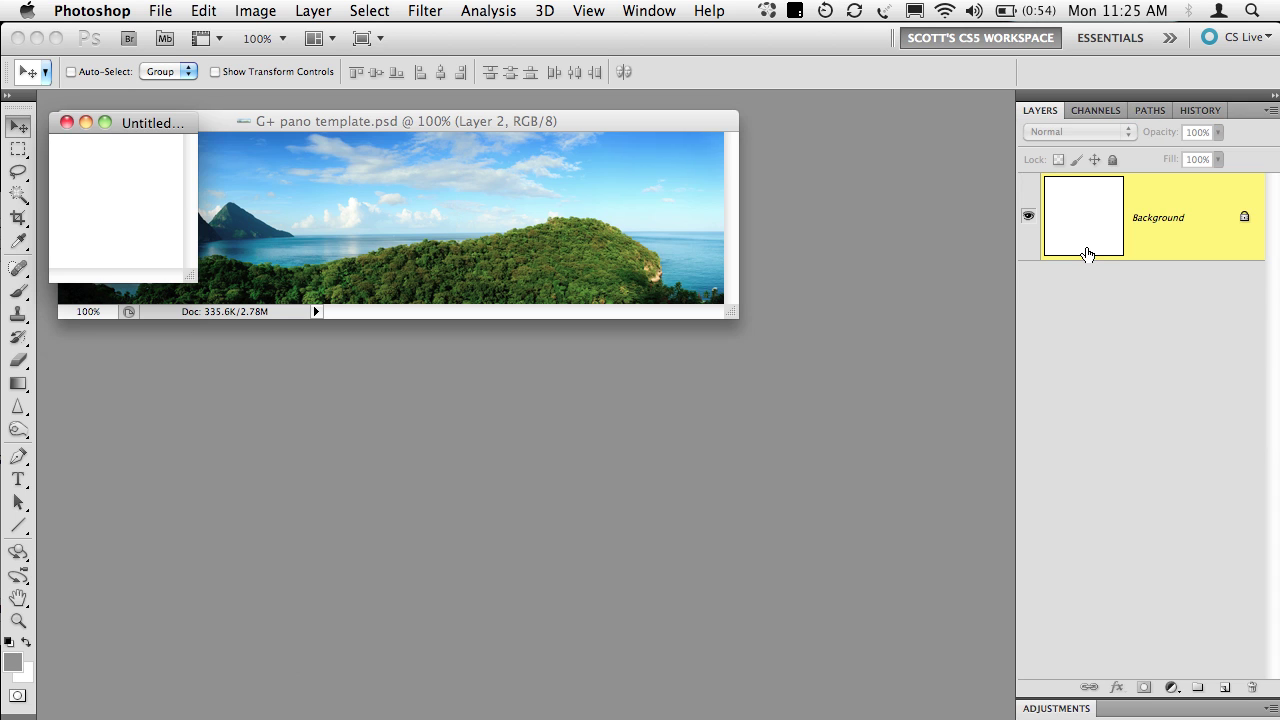
pyautogui.press('super+v')
pyautogui.press('super+e')
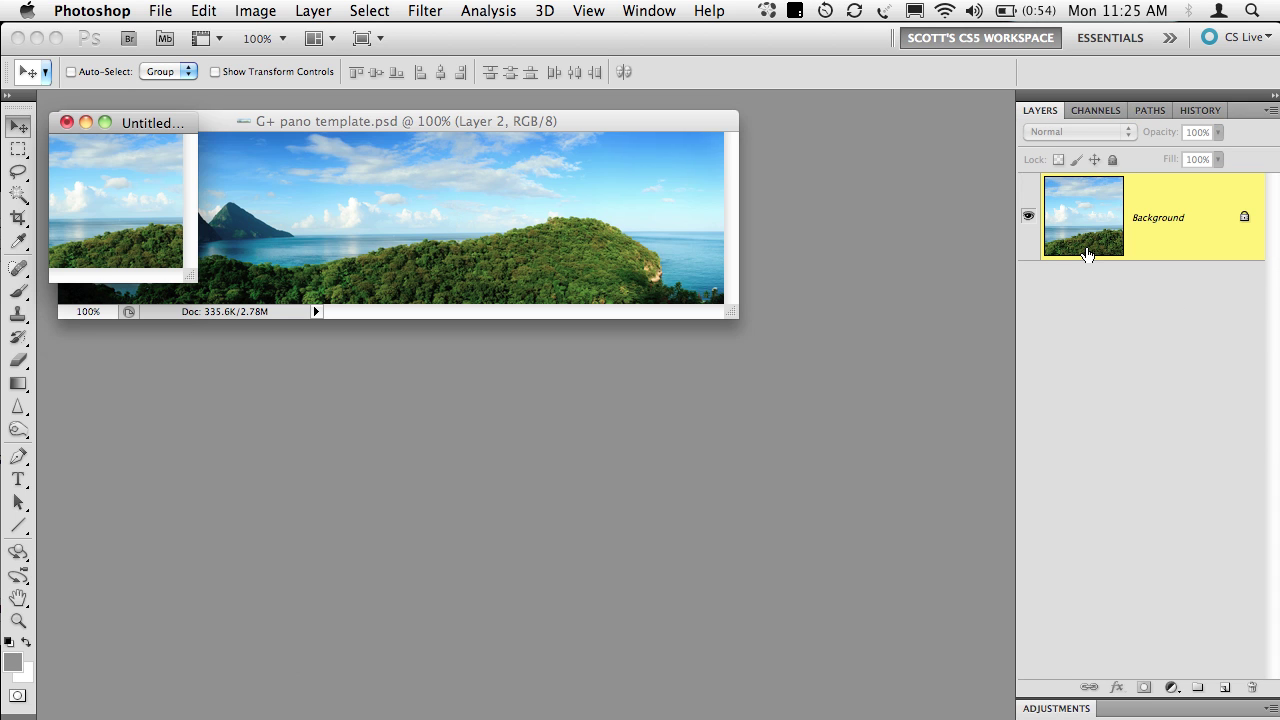
pyautogui.press('super+shift+s')
pyautogui.write('3')
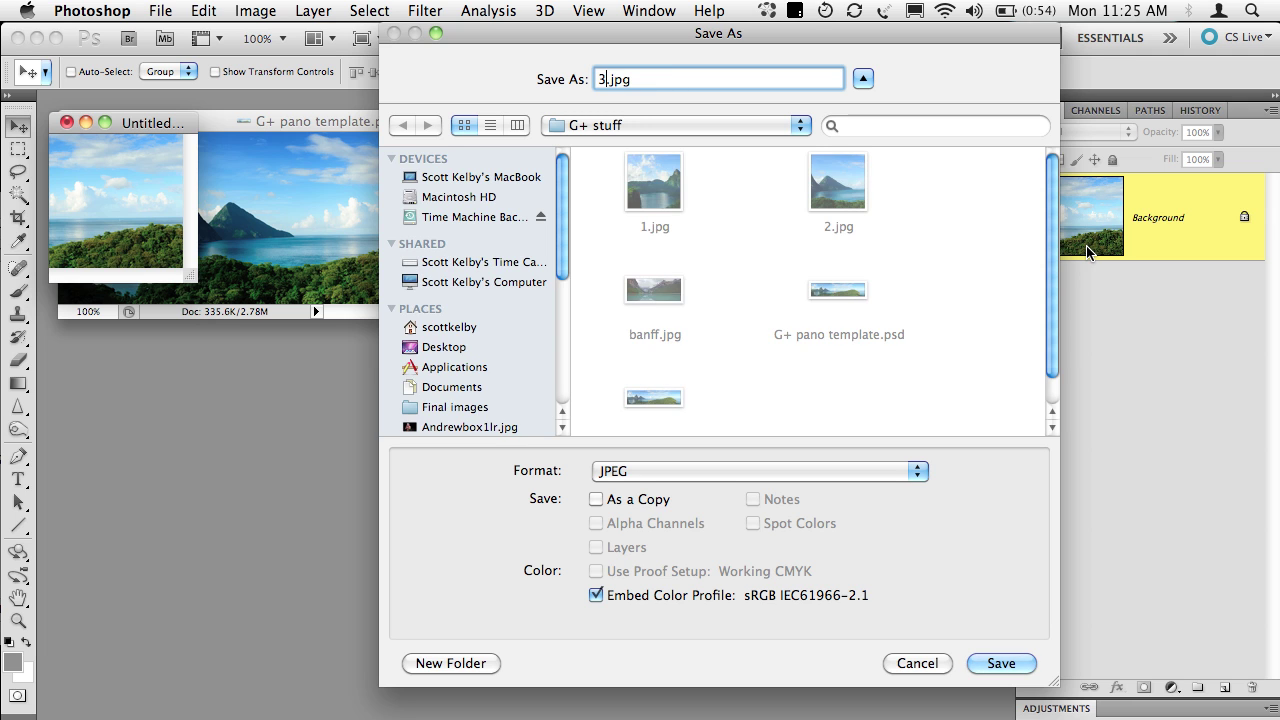
pyautogui.press('Return')
pyautogui.press('Return')
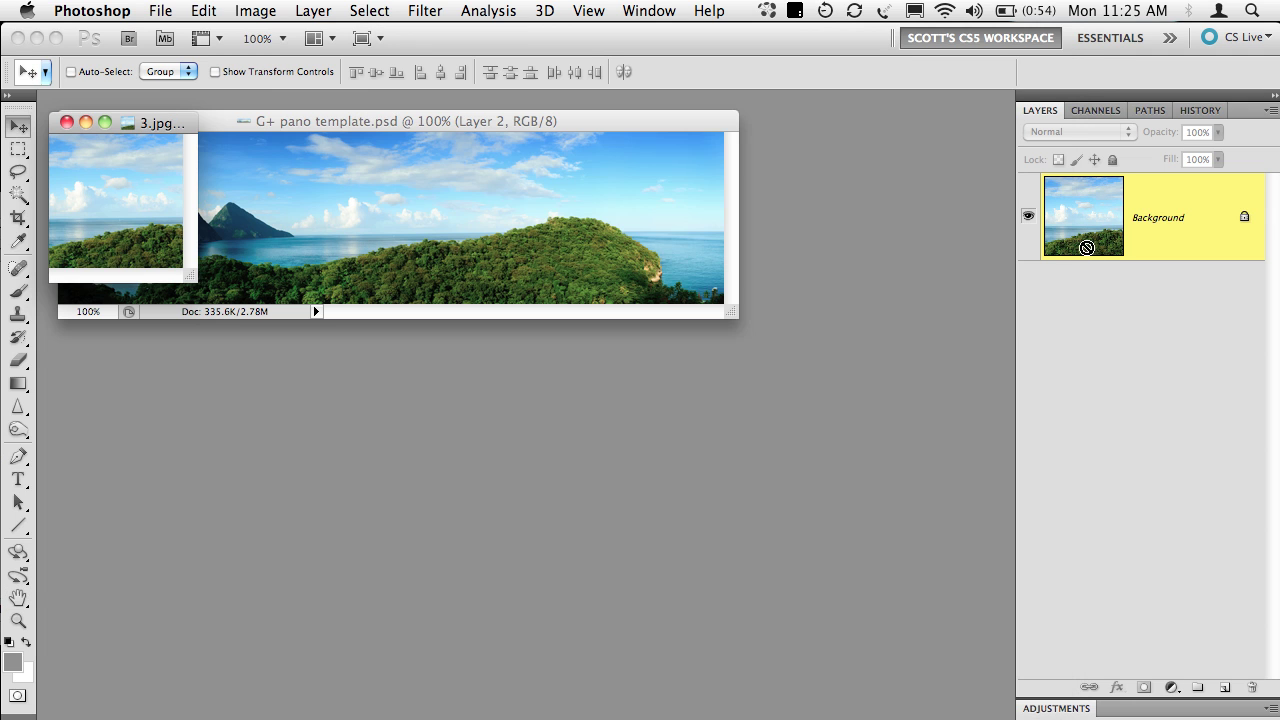
pyautogui.press('super+w')
pyautogui.press('super+d')
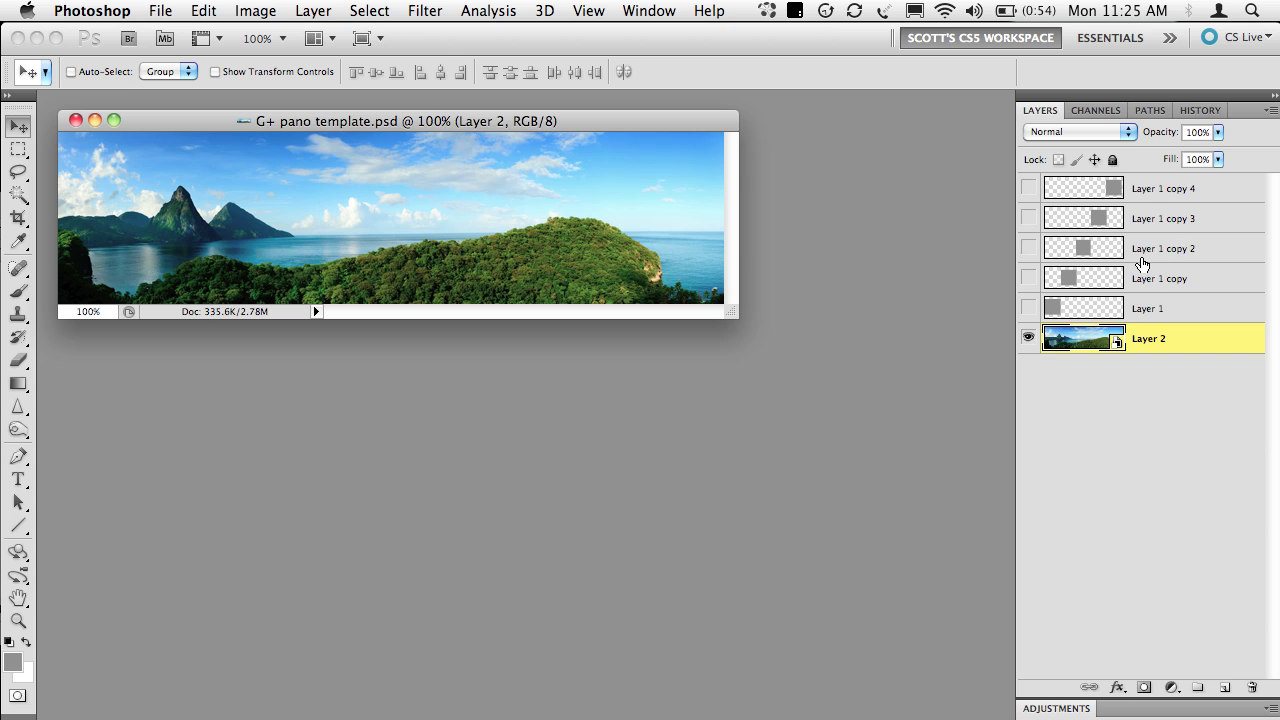
# Copy the fourth square's area (Layer 1 copy 3) into a new document and save it as 4.jpg.
pyautogui.keyDown('super'); pyautogui.click(1098, 220); pyautogui.keyUp('super')
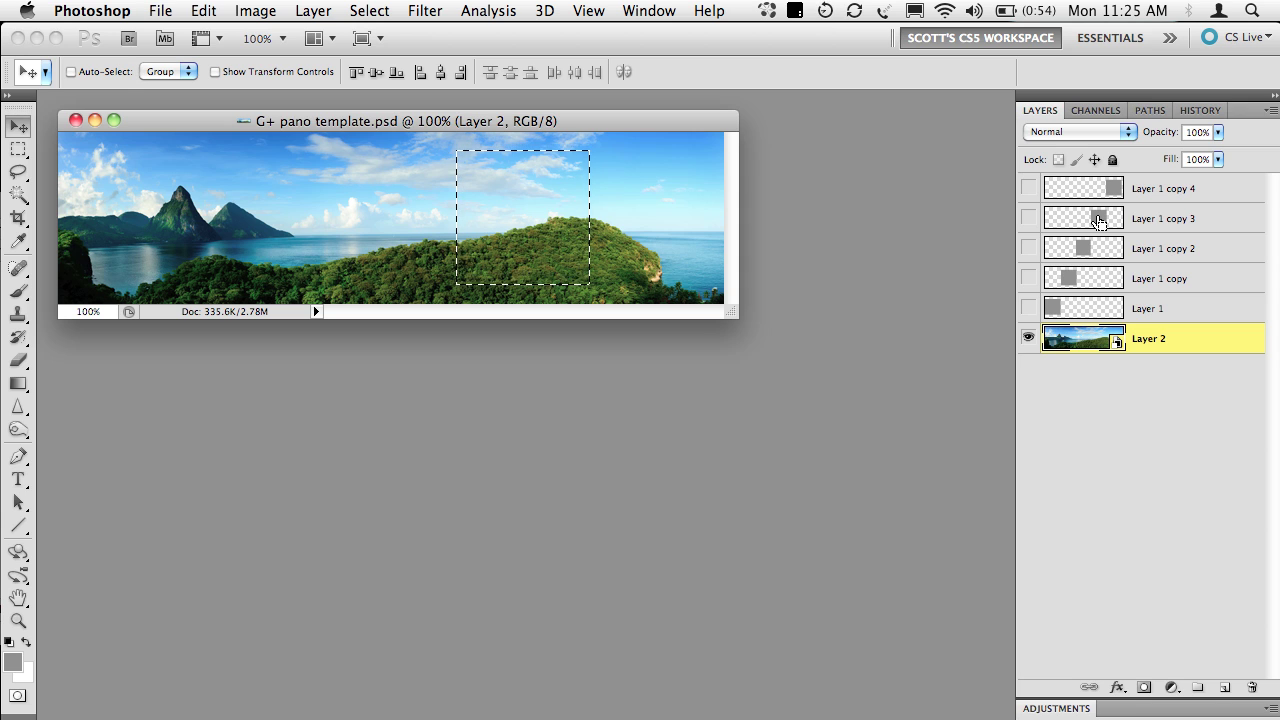
pyautogui.press('super+c')
pyautogui.press('super+n')
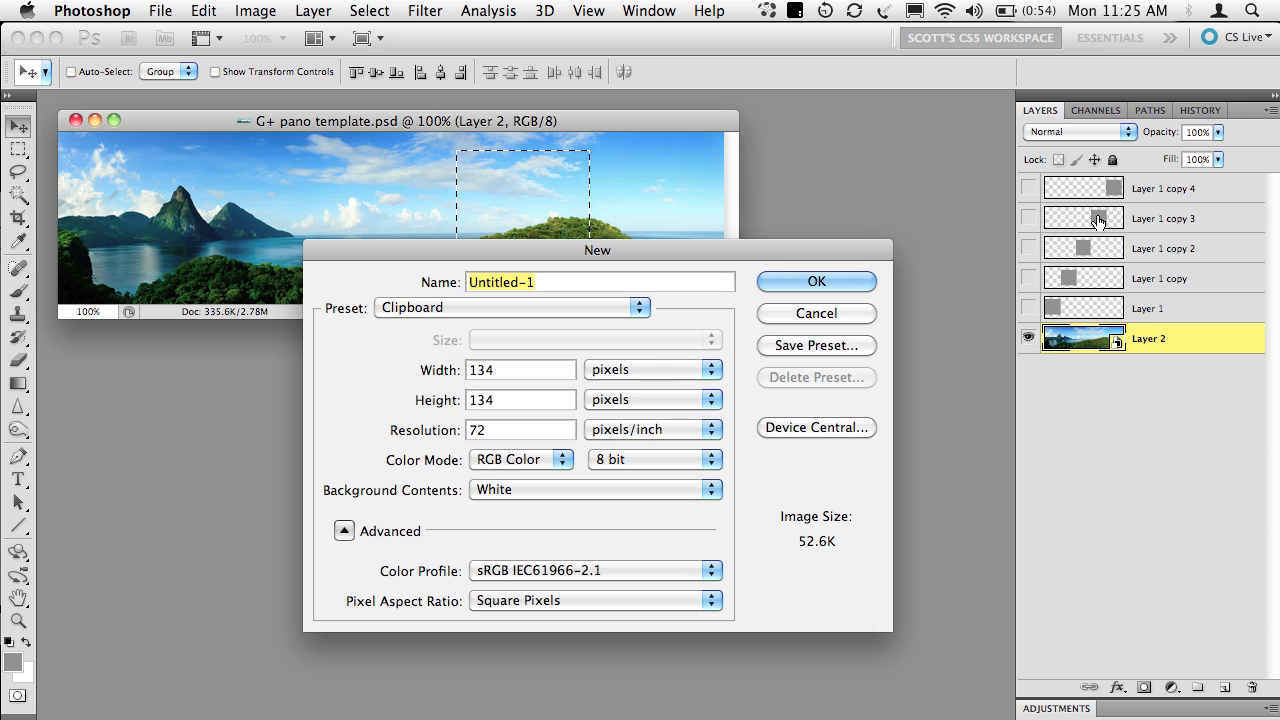
pyautogui.press('Return')
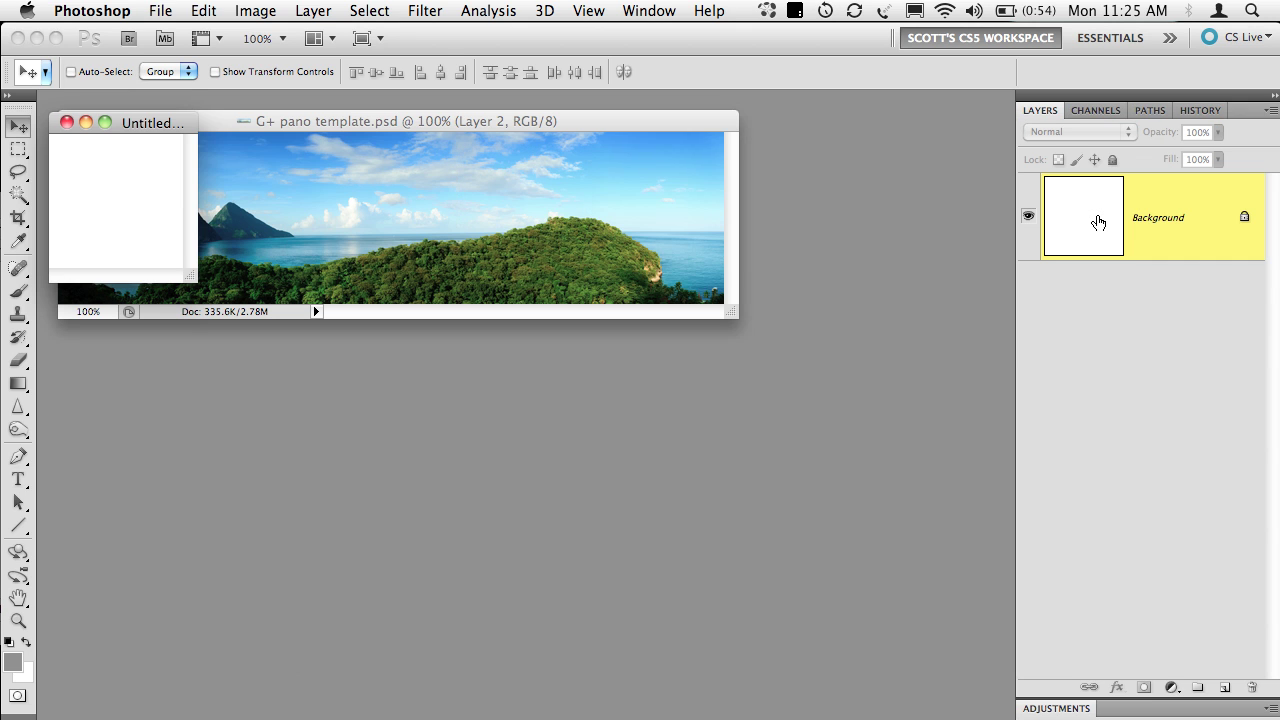
pyautogui.moveTo(1098, 222); pyautogui.dragTo(1098, 222)
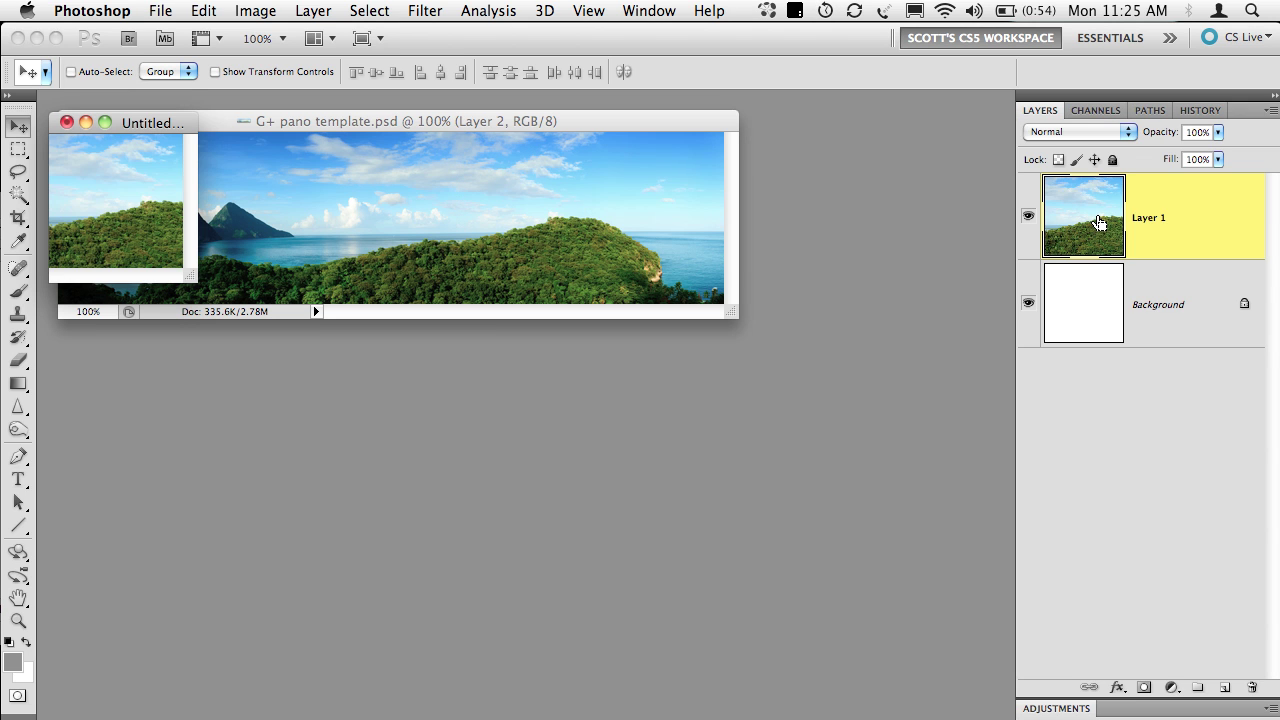
pyautogui.press('super+e')
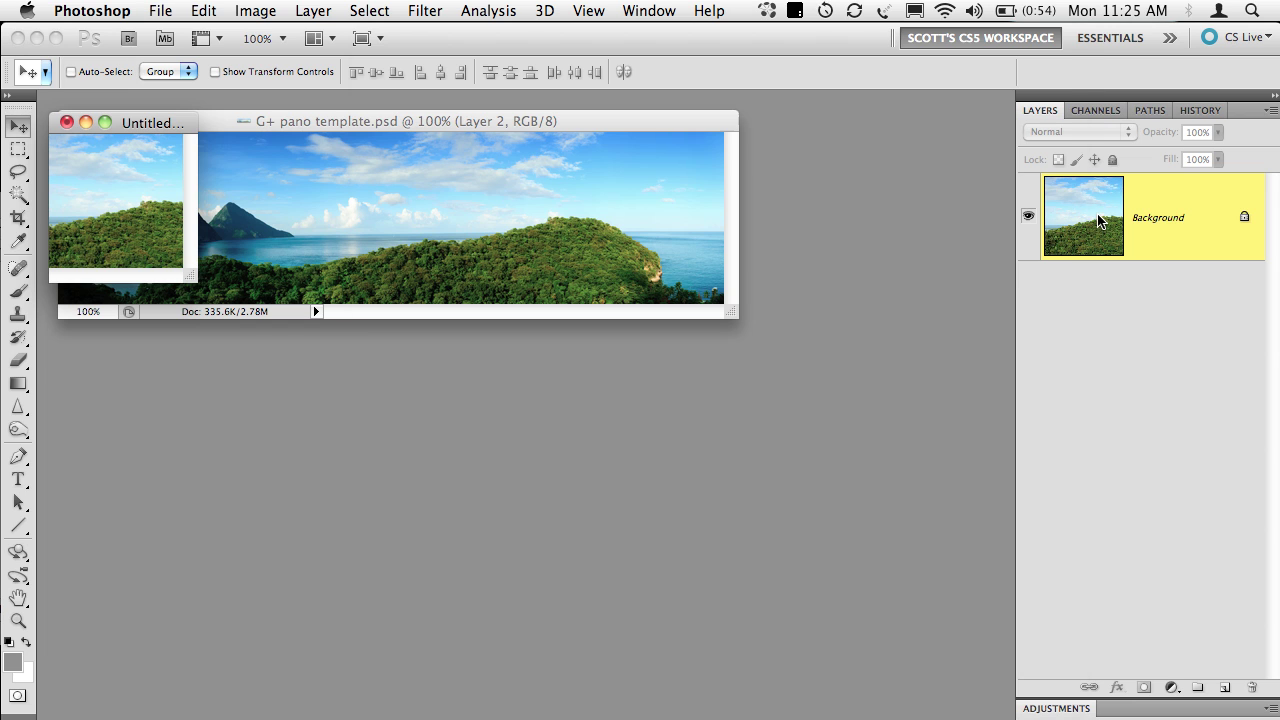
pyautogui.press('super+shift+s')
pyautogui.write('4')
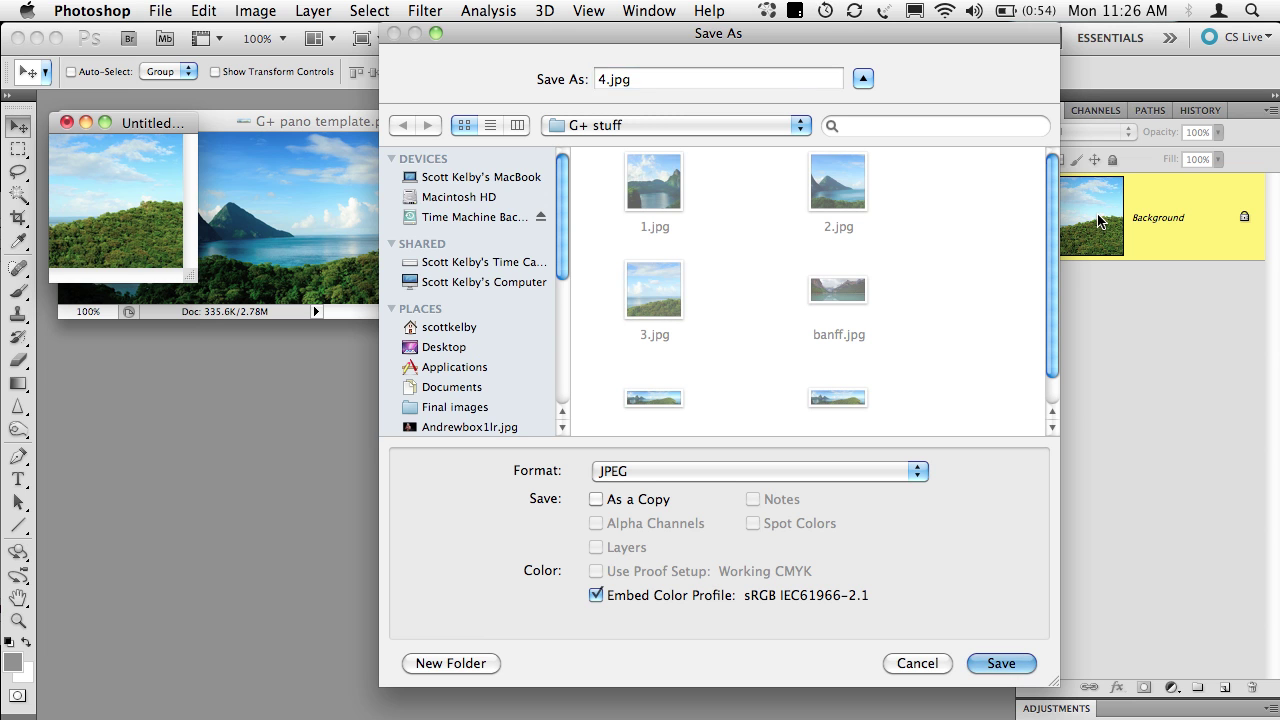
pyautogui.press('Return')
pyautogui.press('Return')
pyautogui.press('super+w')
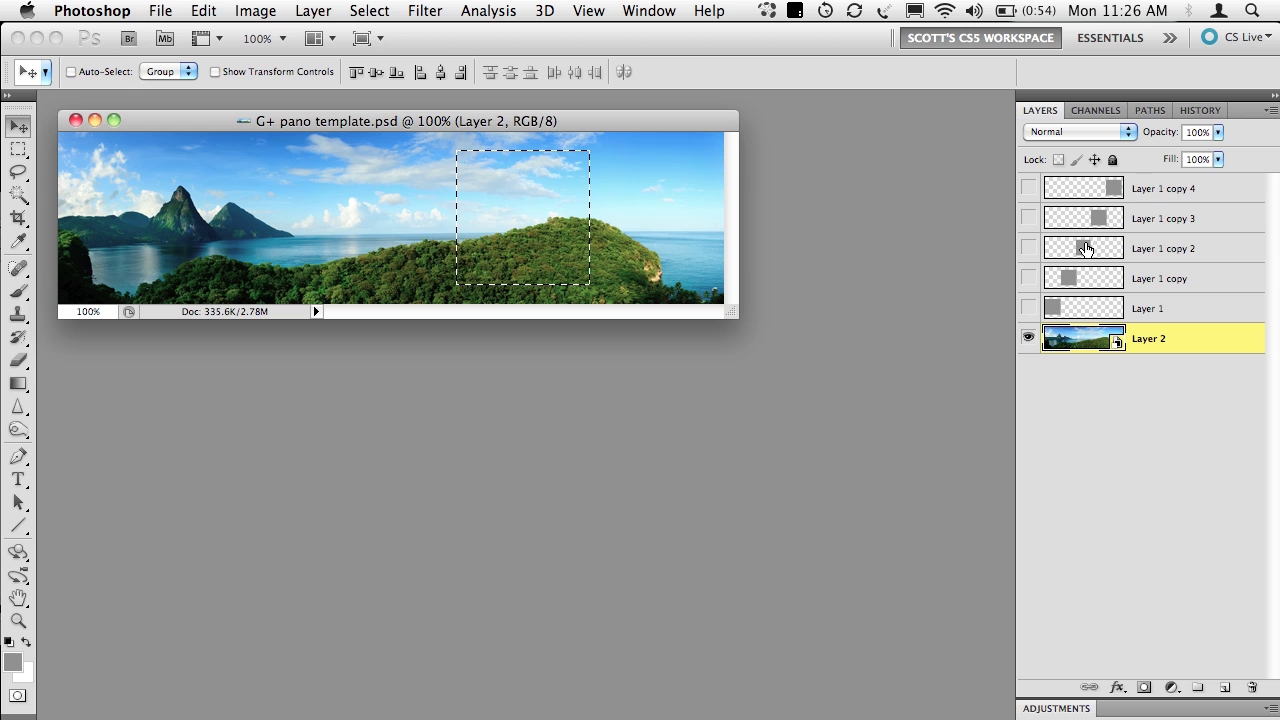
# Copy the rightmost square's area (Layer 1 copy 4) into a new document, save it as 5.jpg, close it.
pyautogui.press('super+d')
pyautogui.keyDown('super'); pyautogui.click(1113, 192); pyautogui.keyUp('super')
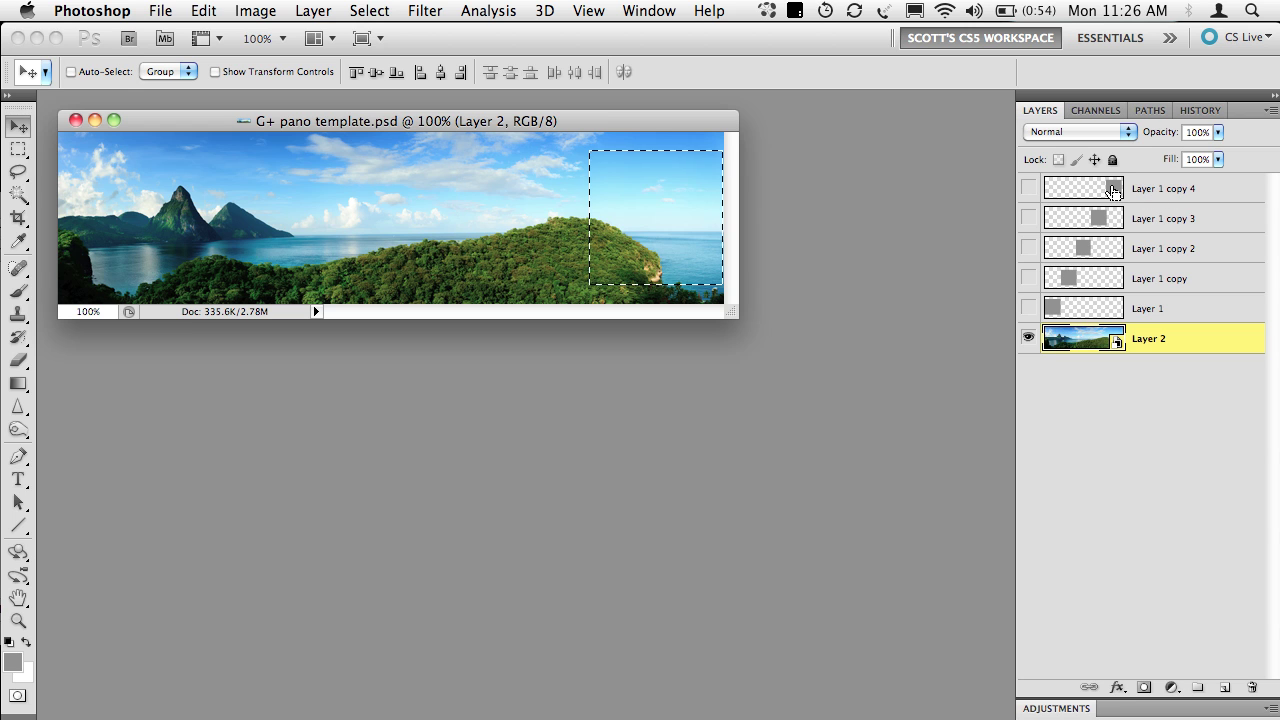
pyautogui.press('super+c')
pyautogui.press('super+n')
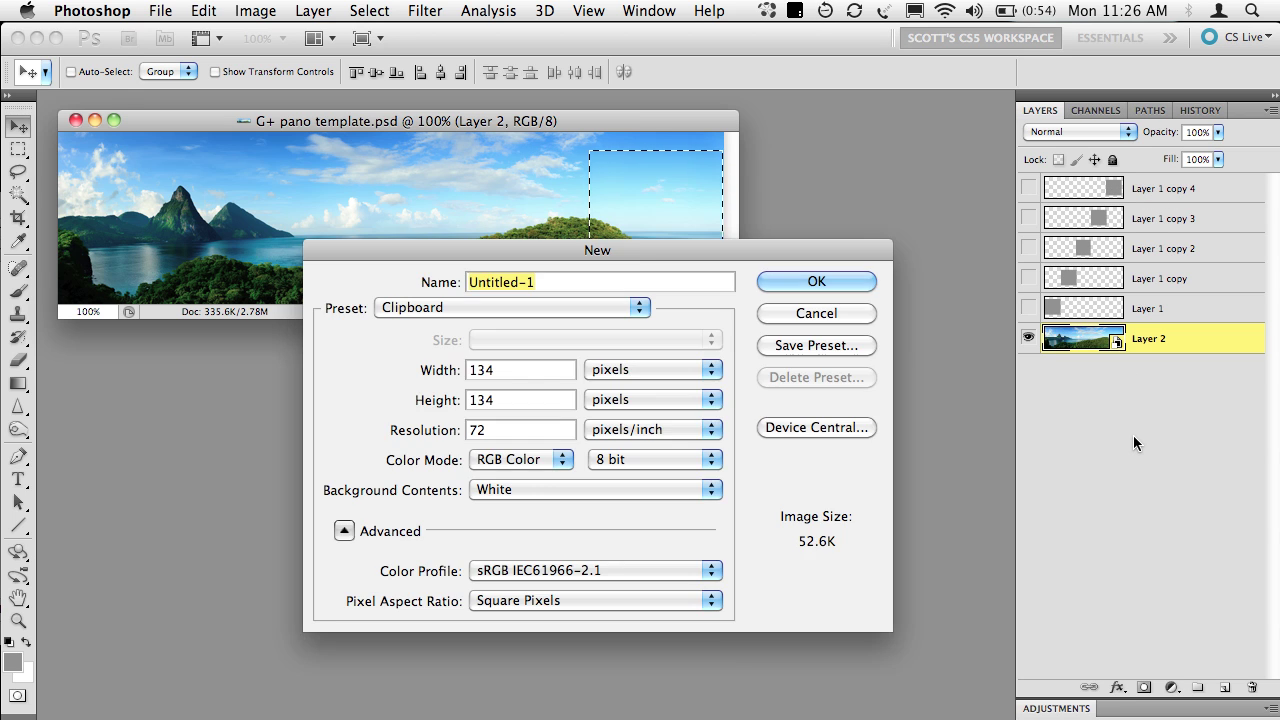
pyautogui.press('Return')
pyautogui.press('super+v')
pyautogui.press('super+e')
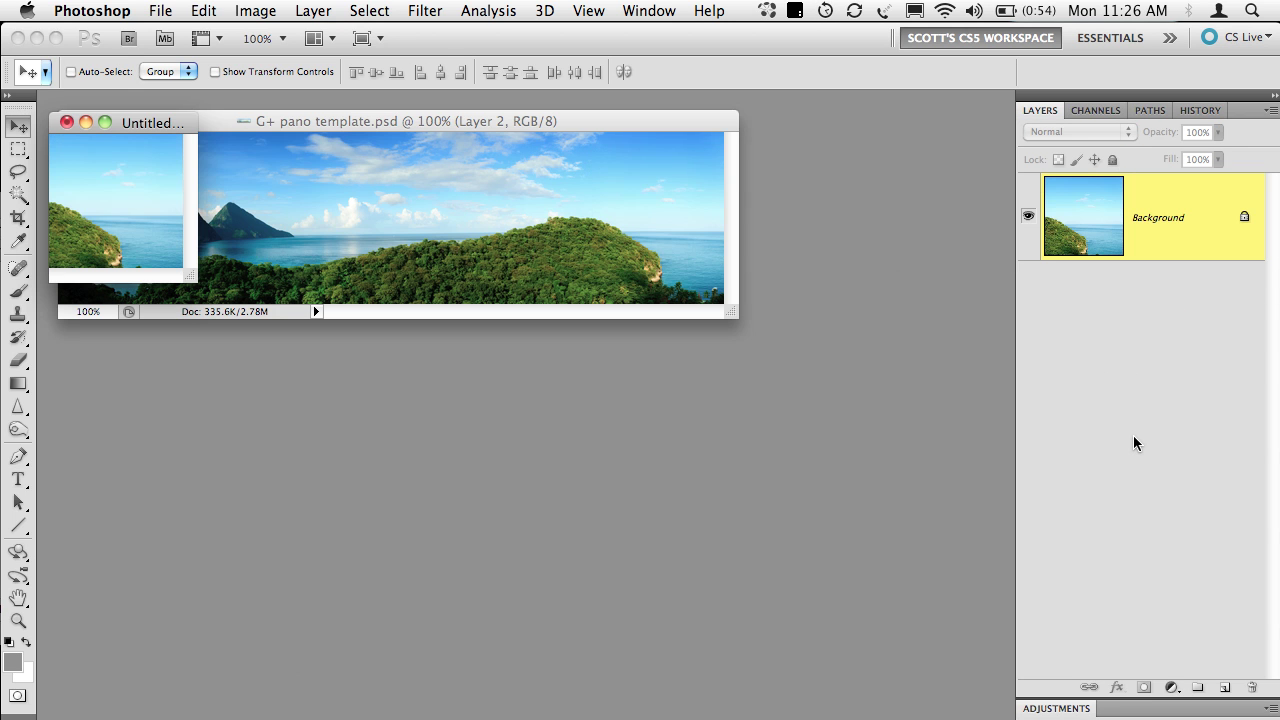
pyautogui.press('super+shift+s')
pyautogui.write('5')
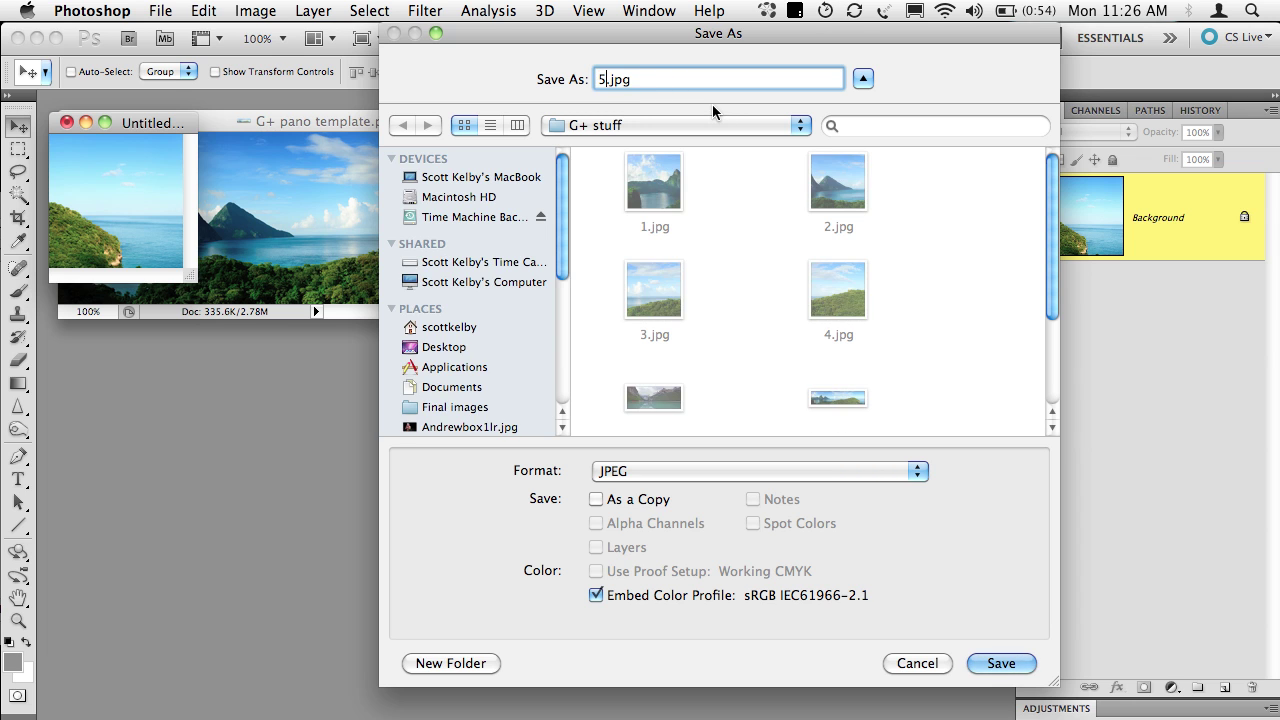
pyautogui.press('Return')
pyautogui.press('Return')
pyautogui.press('super+w')
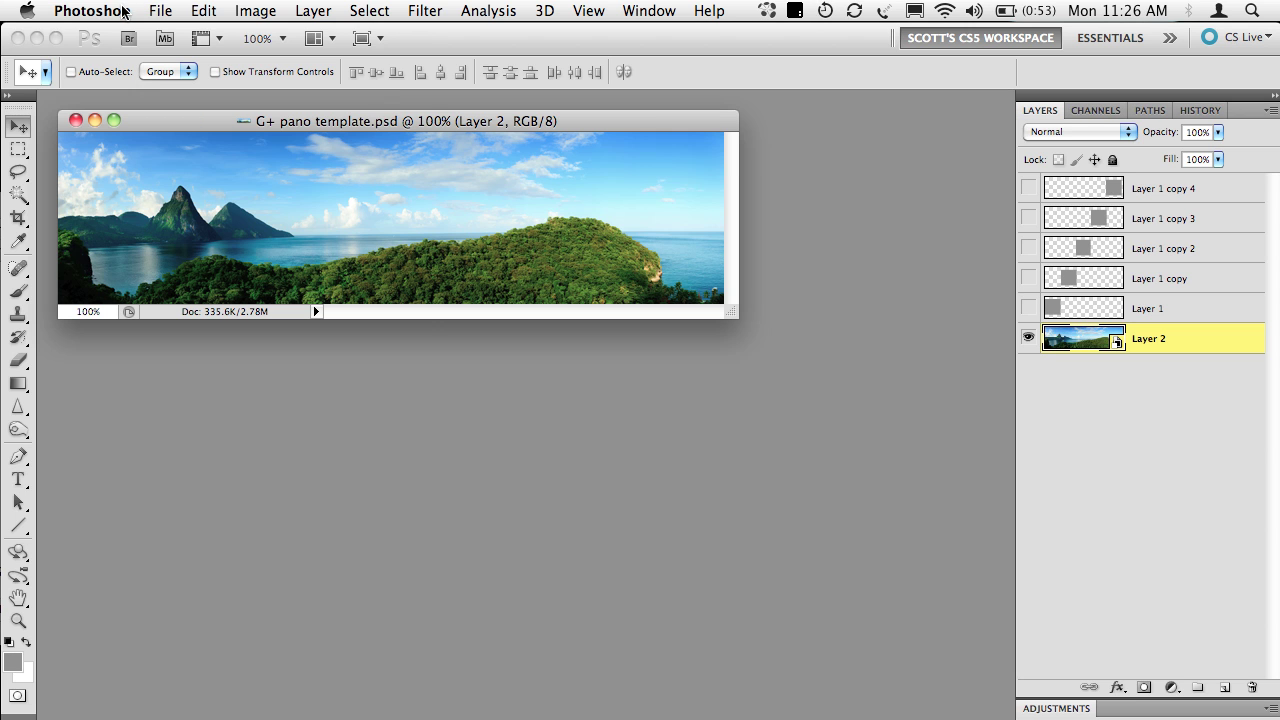
# Open banff.jpg from the File menu.
pyautogui.click(160, 11)
pyautogui.moveTo(199, 132)
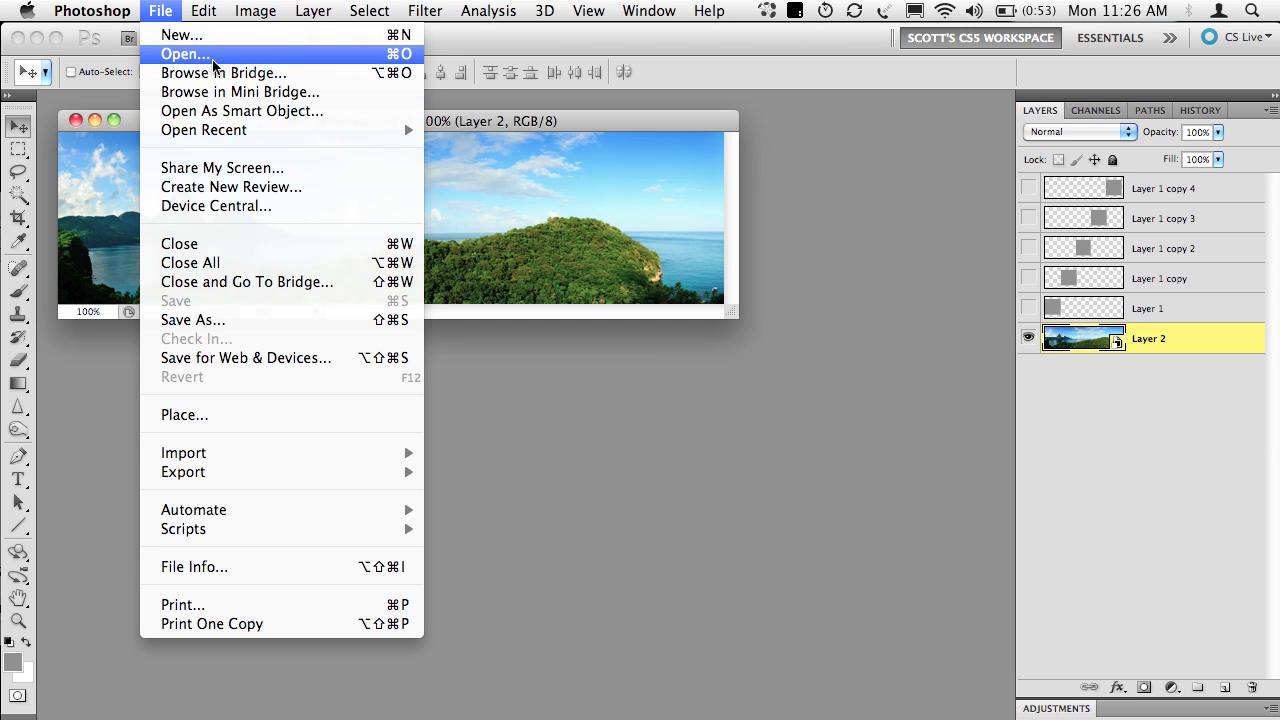
pyautogui.click(182, 54)
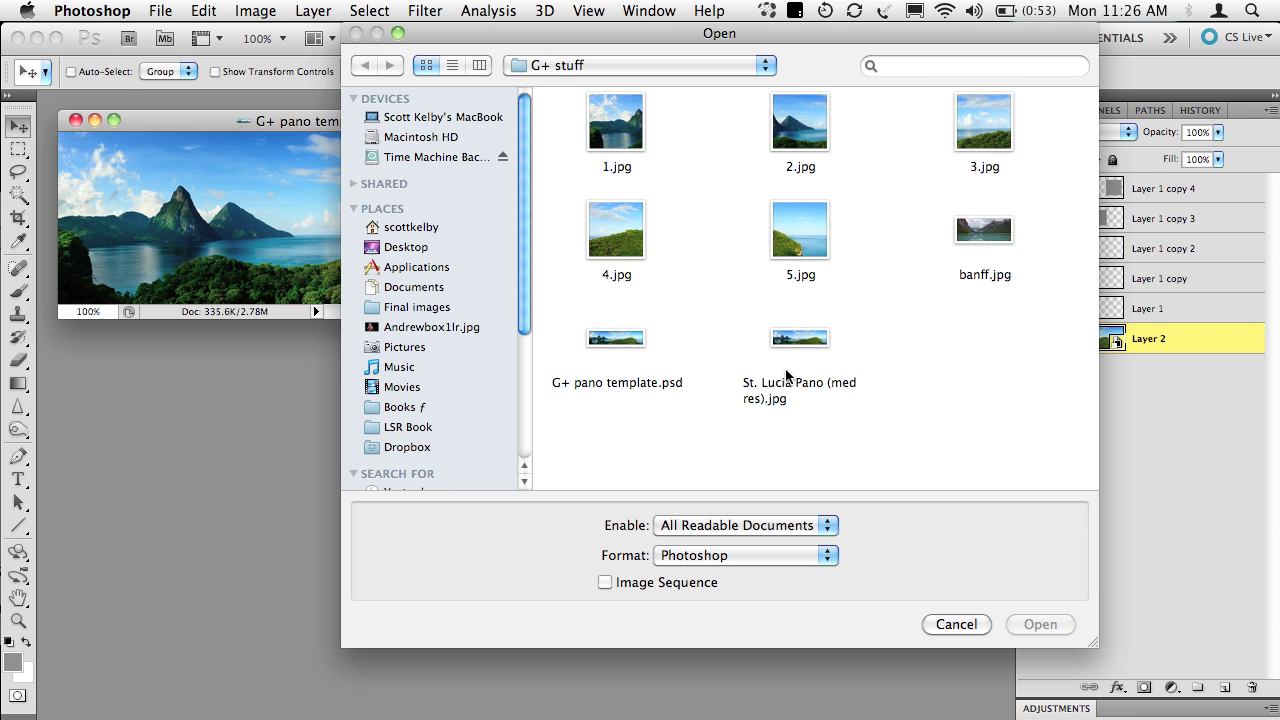
pyautogui.doubleClick(975, 236)
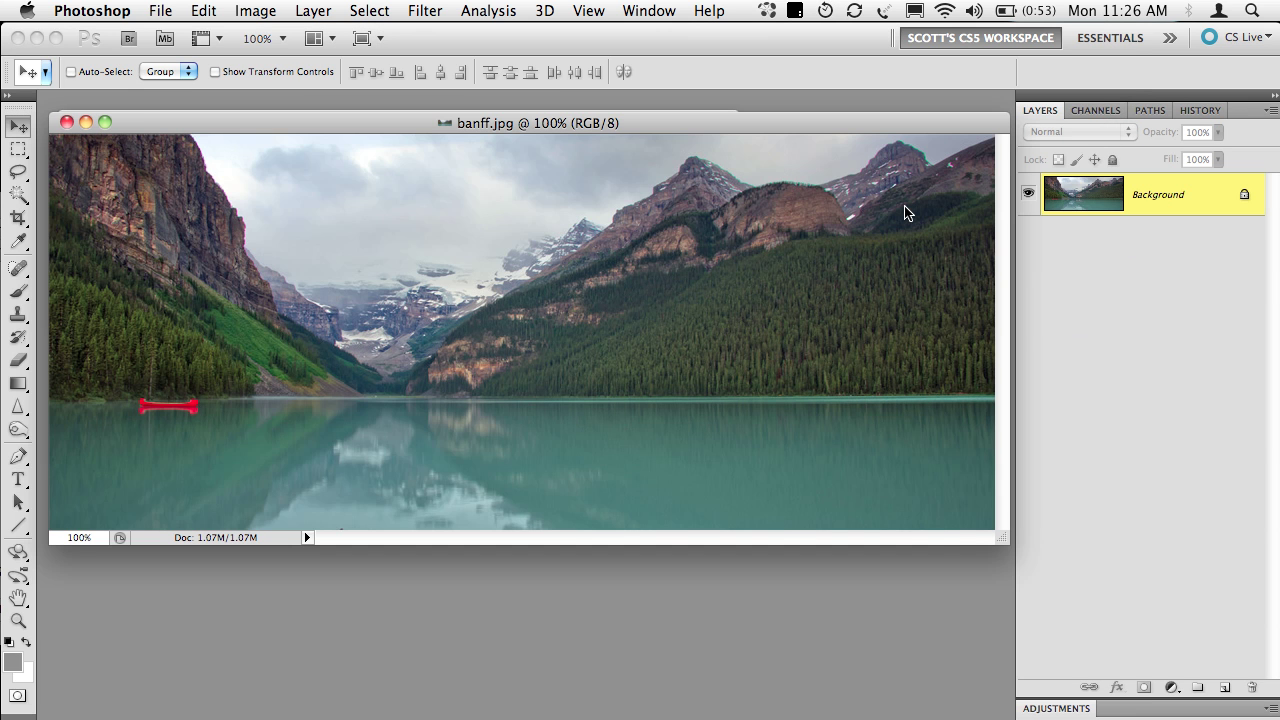
# Resize the image to a 9.25-inch document width (666 × 279 pixels).
pyautogui.press('super+alt+i')
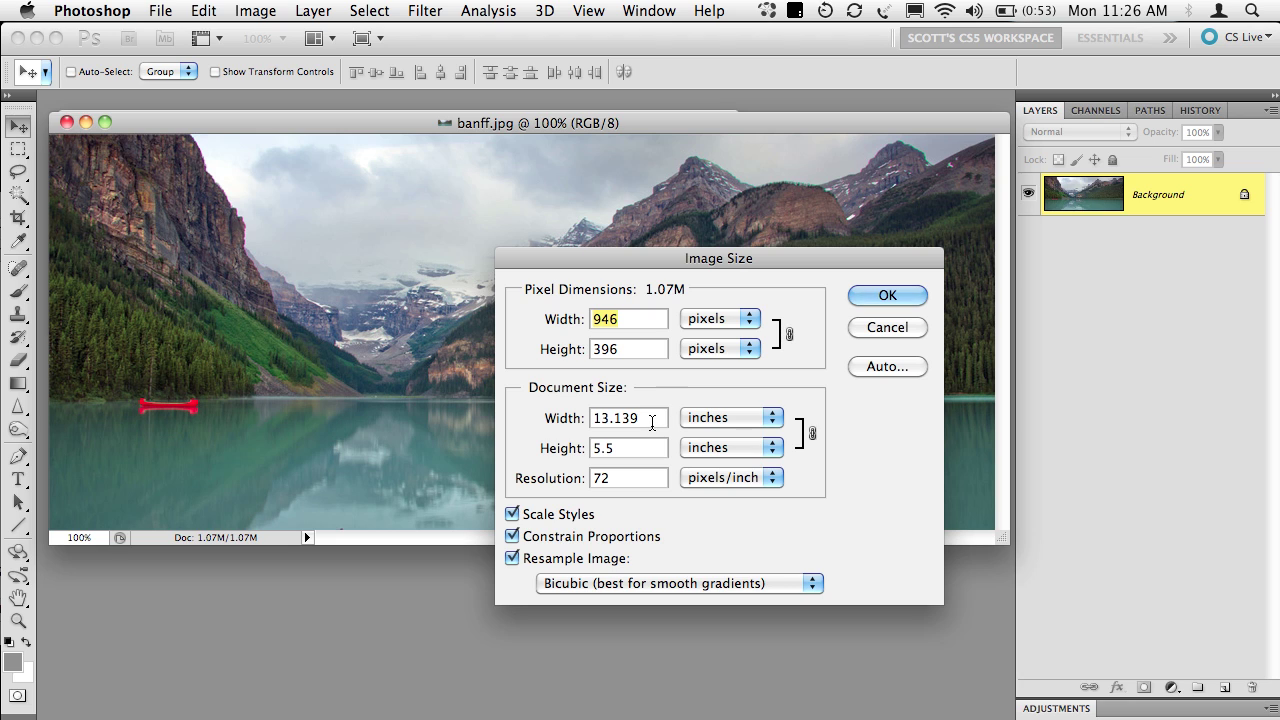
pyautogui.moveTo(651, 424); pyautogui.dragTo(585, 421)
pyautogui.write('9')
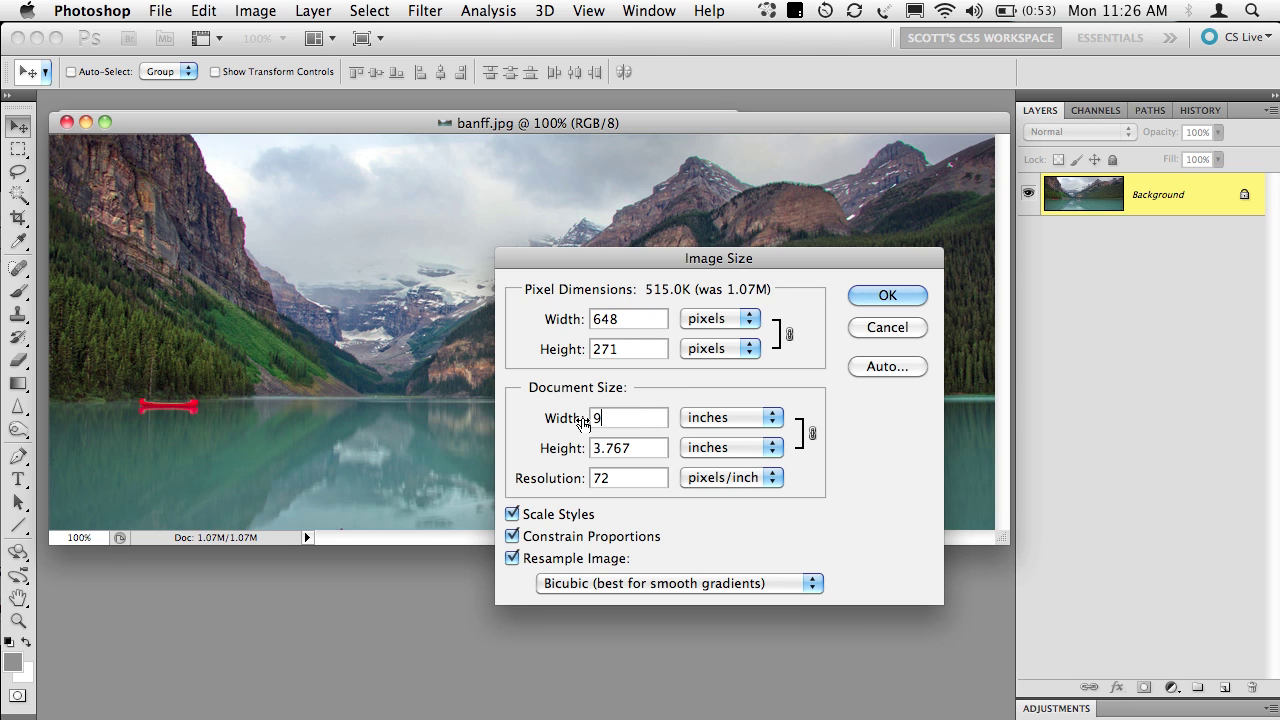
pyautogui.write('.25')
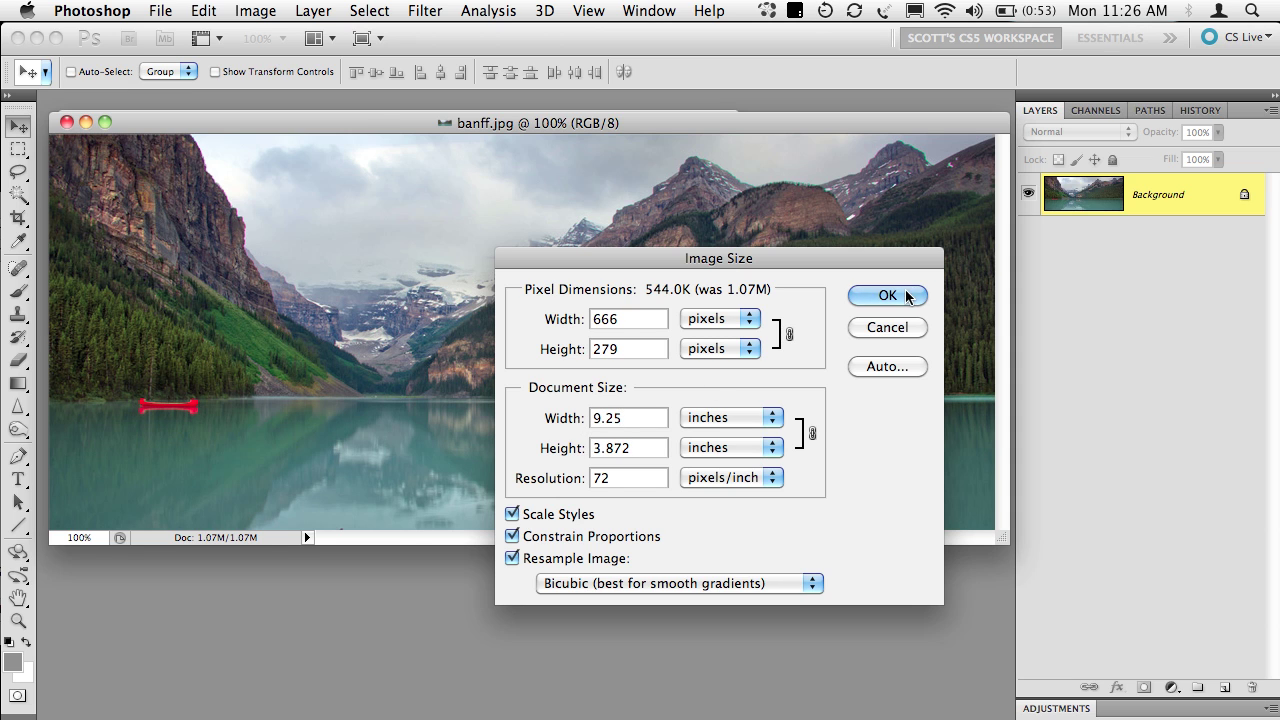
pyautogui.click(905, 294)
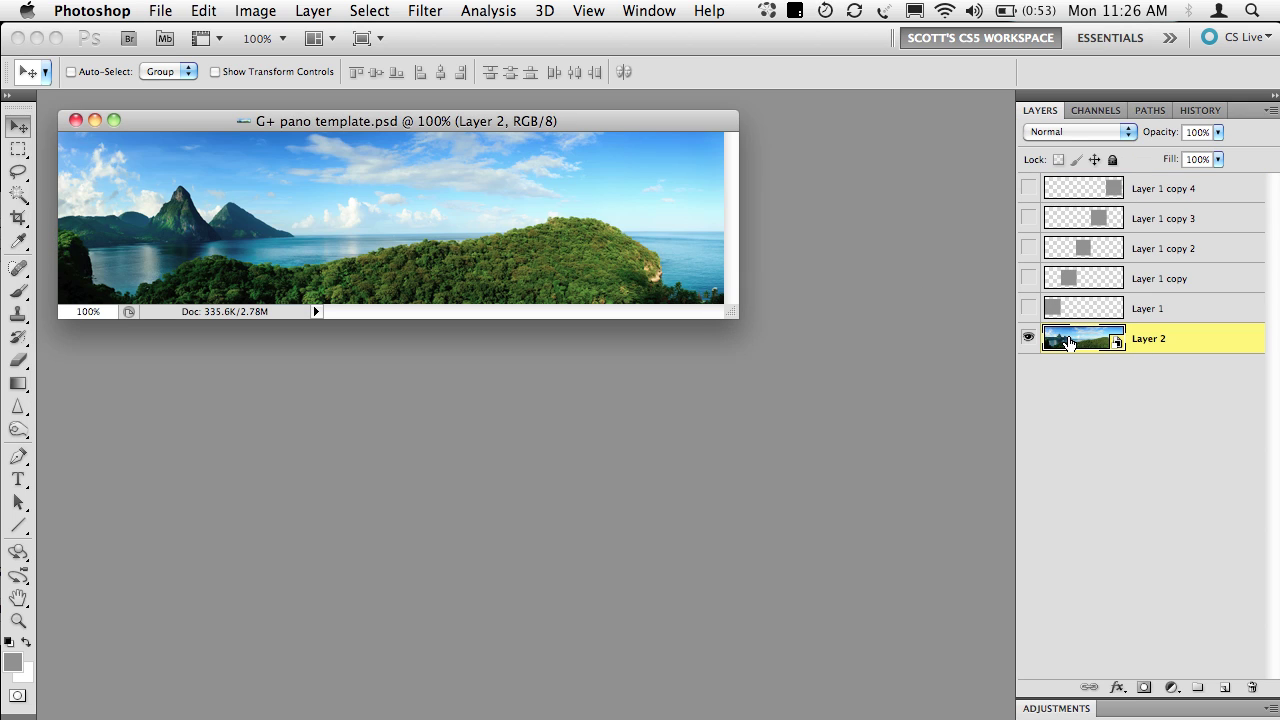
# Replace Layer 2's smart-object contents with banff.jpg via Replace Contents.
pyautogui.rightClick(1187, 345)
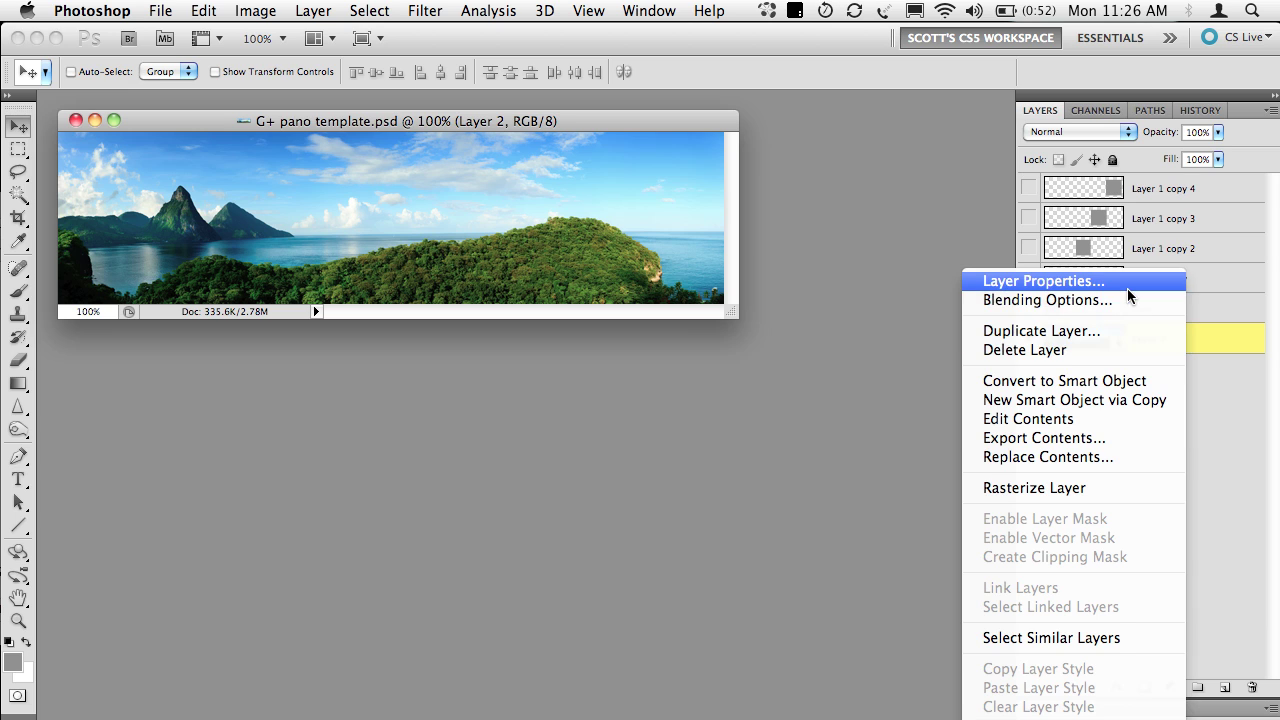
pyautogui.click(1110, 460)
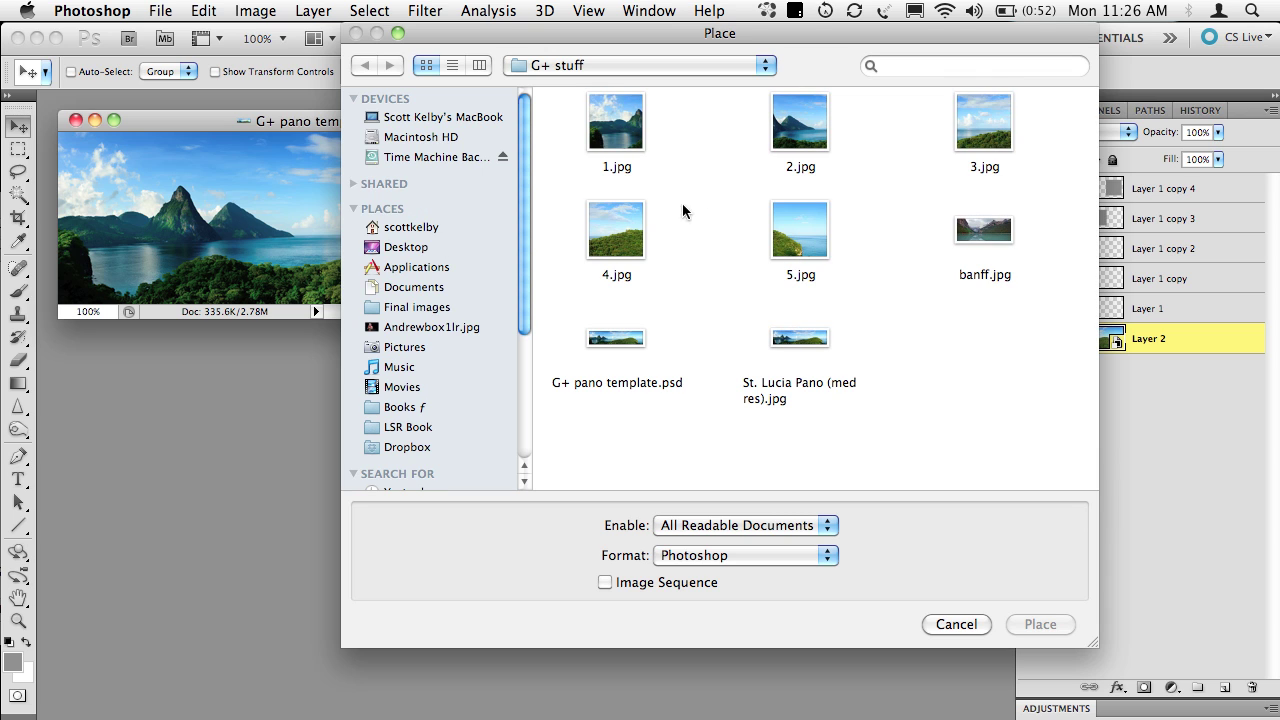
pyautogui.click(978, 238)
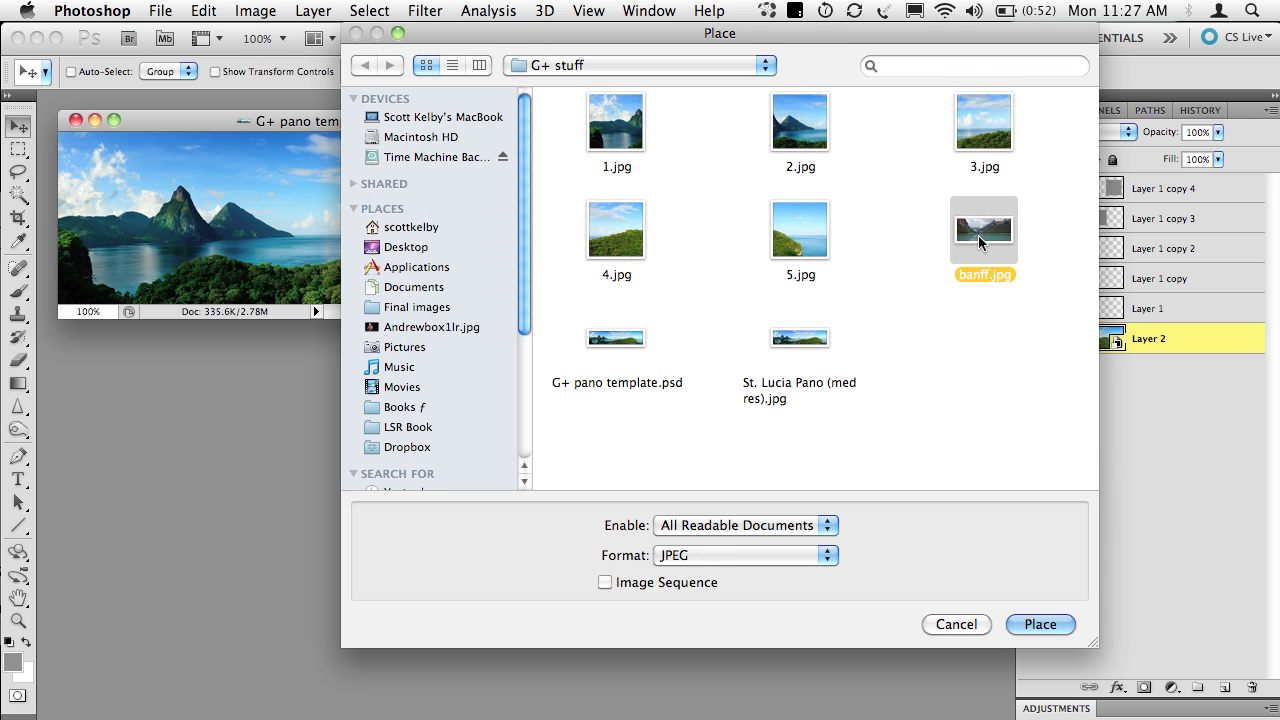
pyautogui.click(1040, 624)
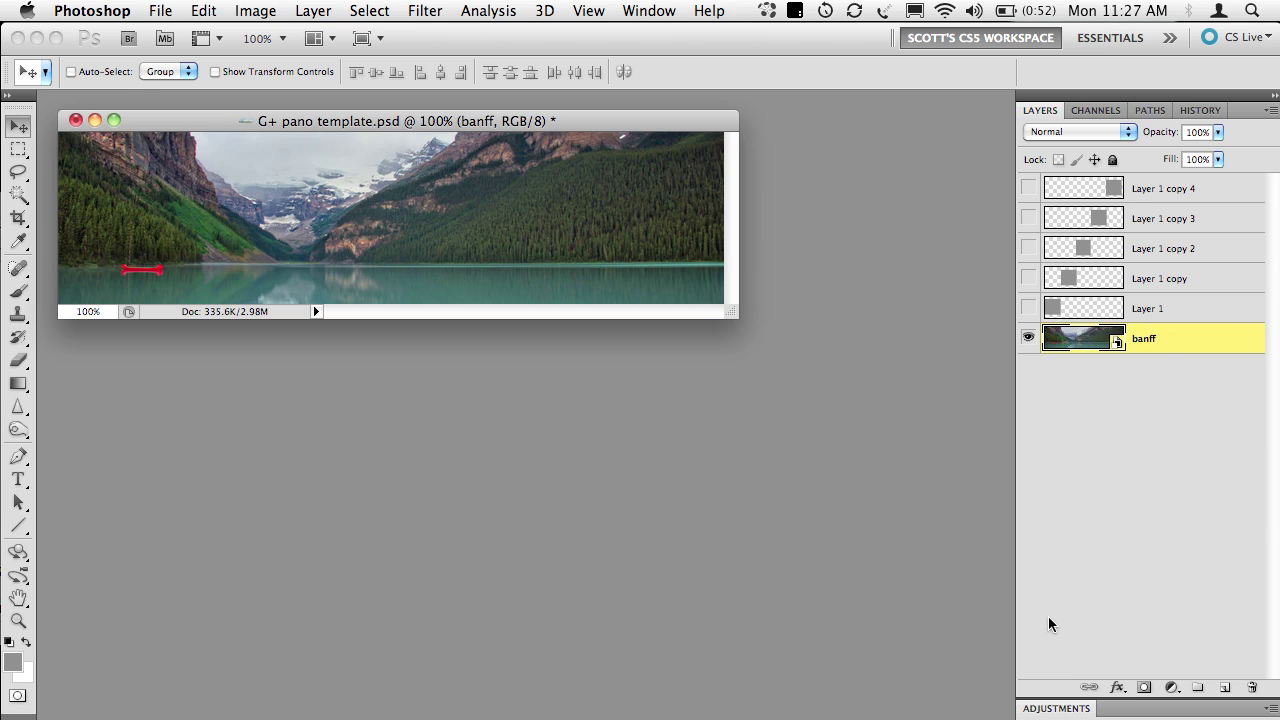